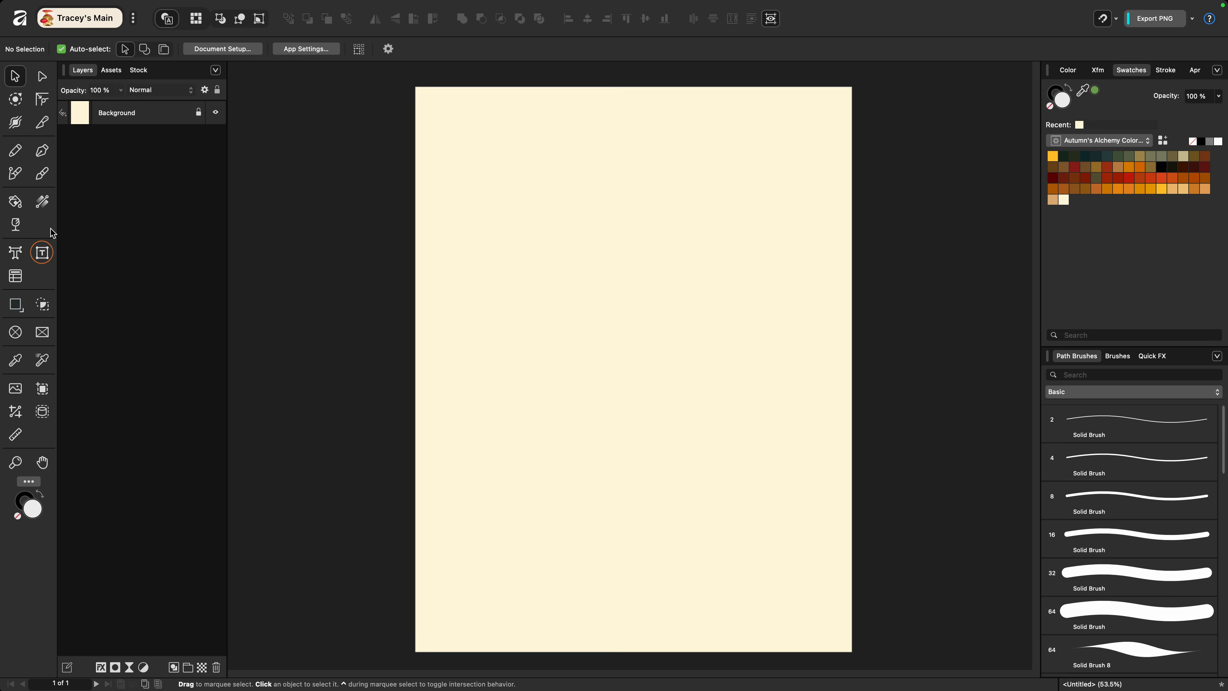
# Step: Draw a tall, narrow frame text box spanning nearly the full height of the page
pyautogui.click(43, 252)
pyautogui.click(43, 257)
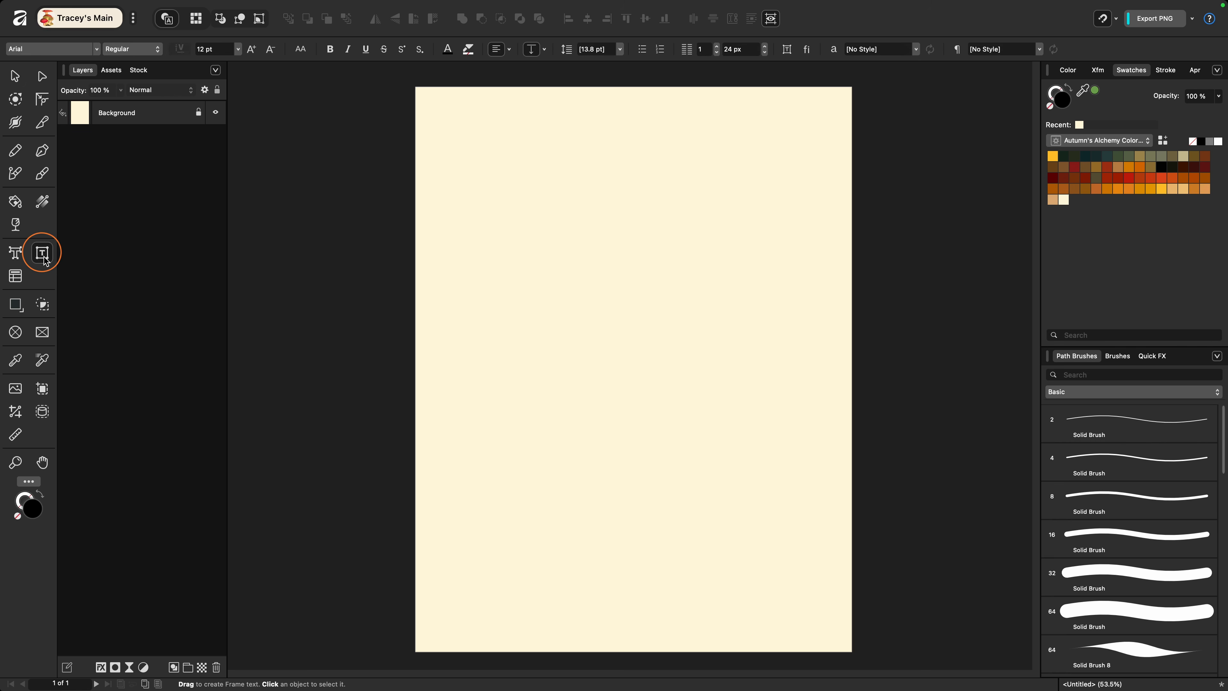
pyautogui.moveTo(554, 106)
pyautogui.mouseDown()
pyautogui.moveTo(645, 432)
pyautogui.moveTo(658, 611)
pyautogui.moveTo(676, 633)
pyautogui.mouseUp()
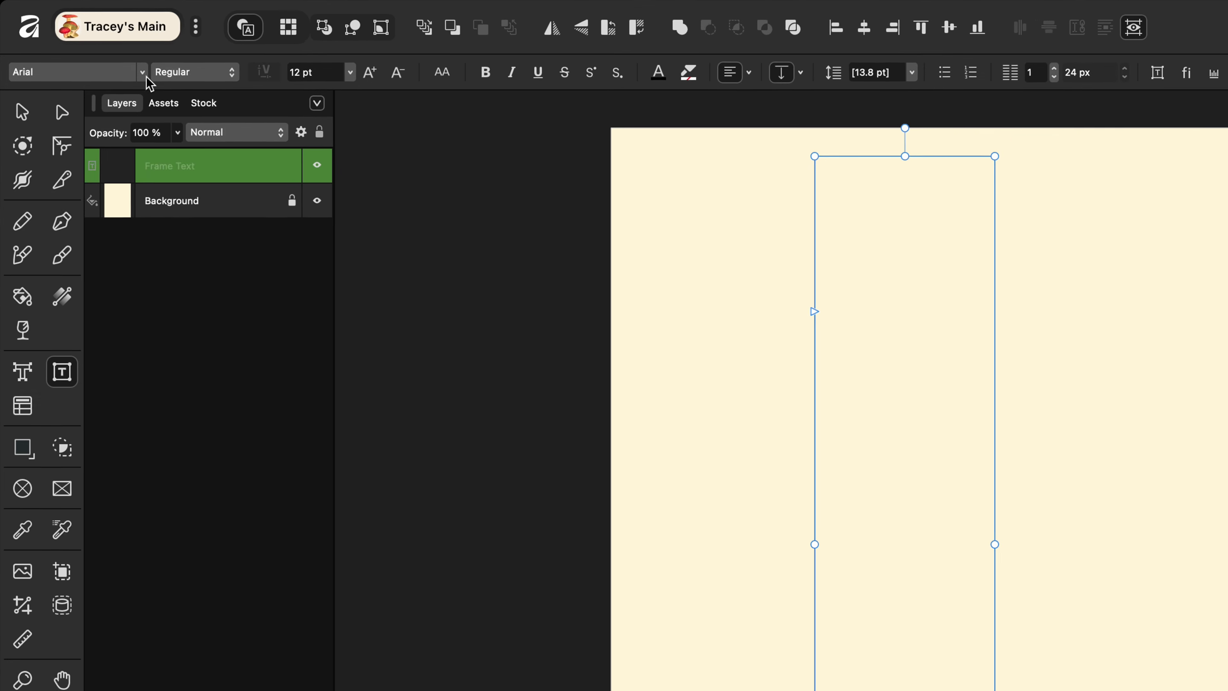
# Step: Set the empty text frame's font to Leaking at 72 pt
pyautogui.click(96, 49)
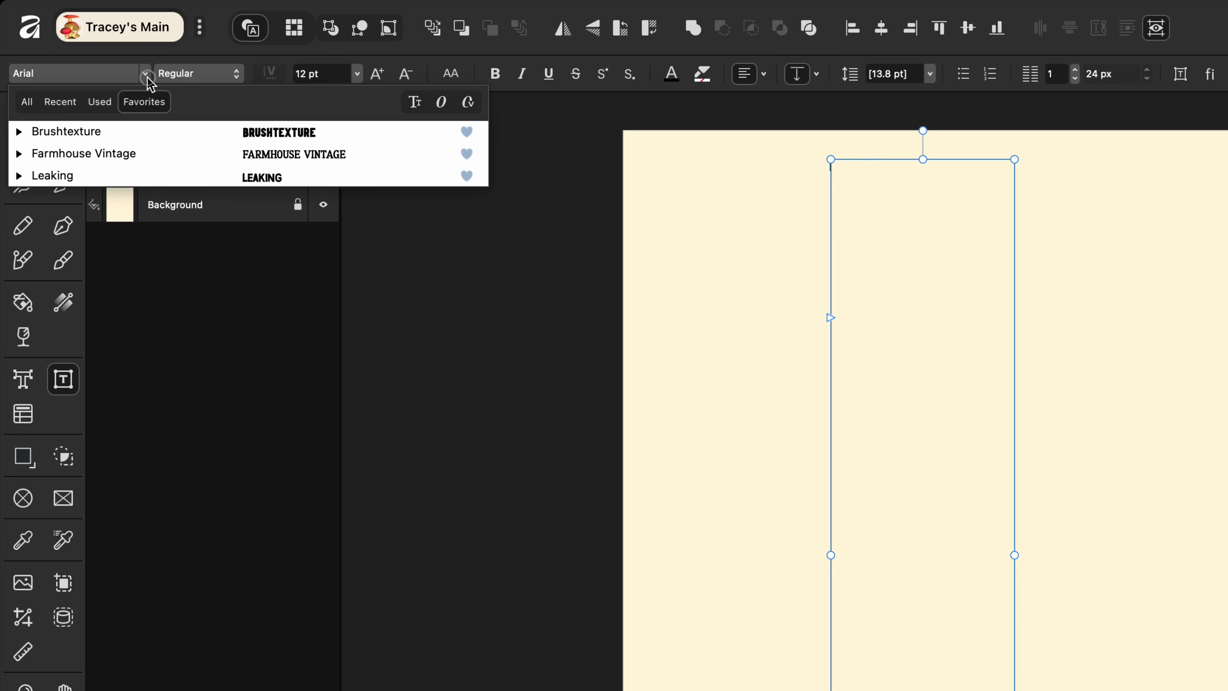
pyautogui.click(159, 175)
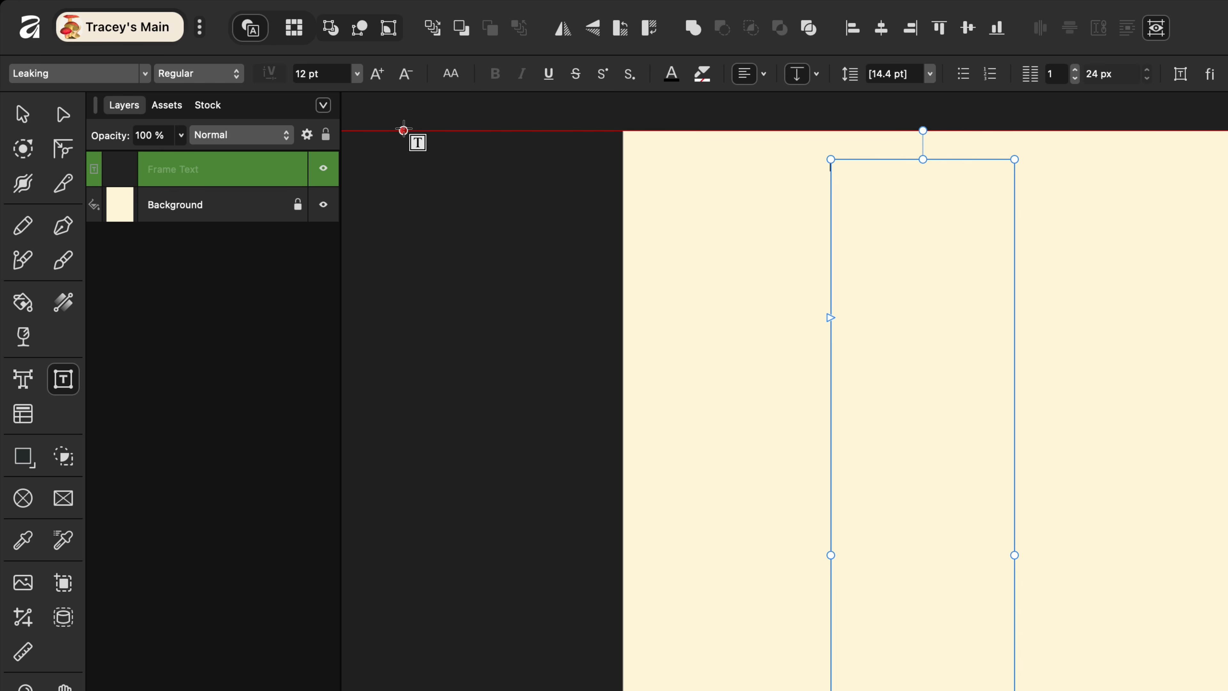
pyautogui.click(358, 77)
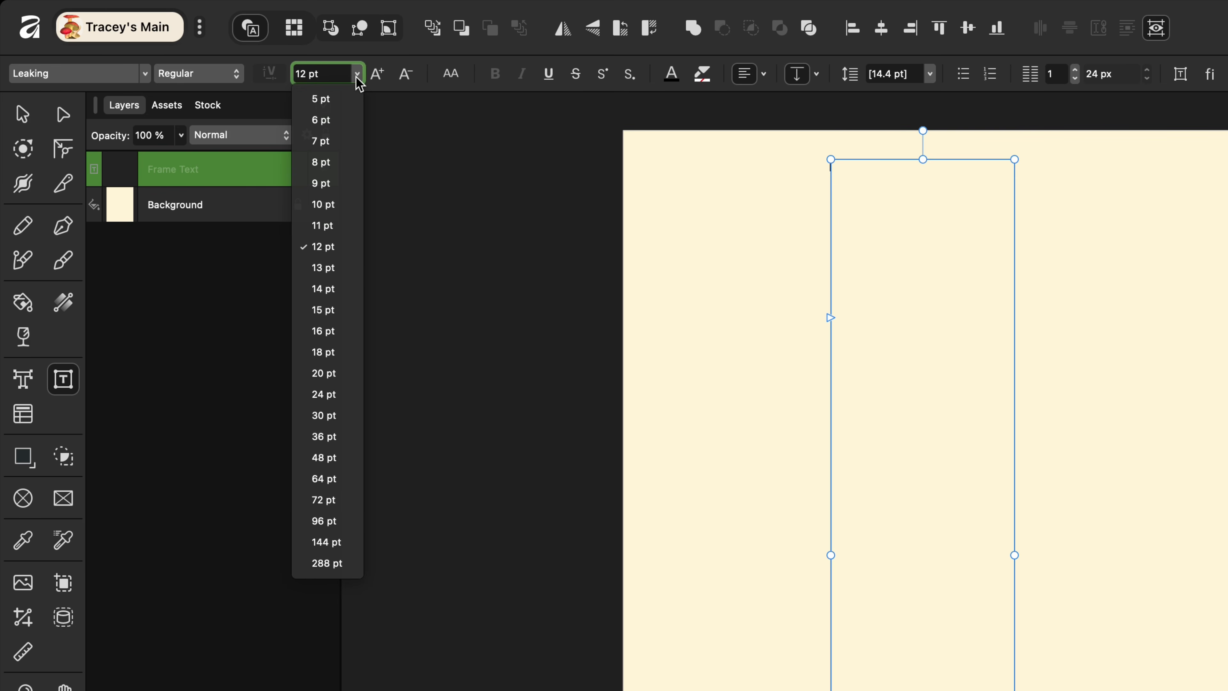
pyautogui.click(332, 503)
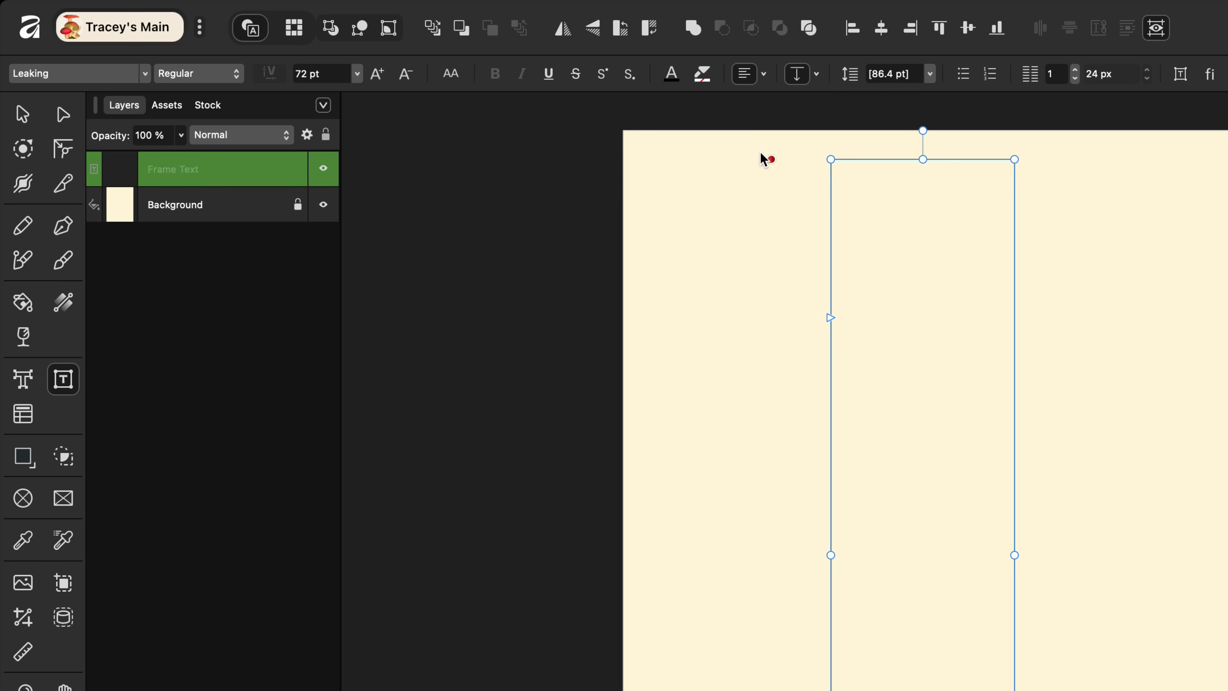
# Step: Center-align the text in the frame and enter the word "VERTICAL"
pyautogui.click(764, 75)
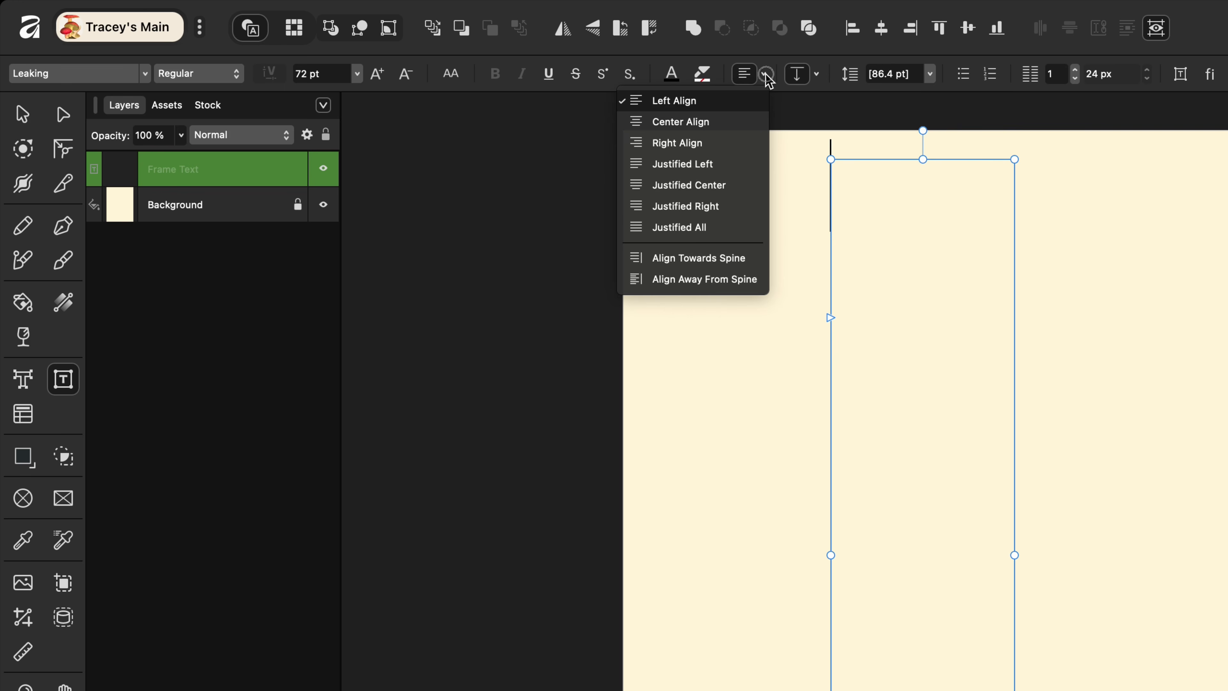
pyautogui.click(748, 75)
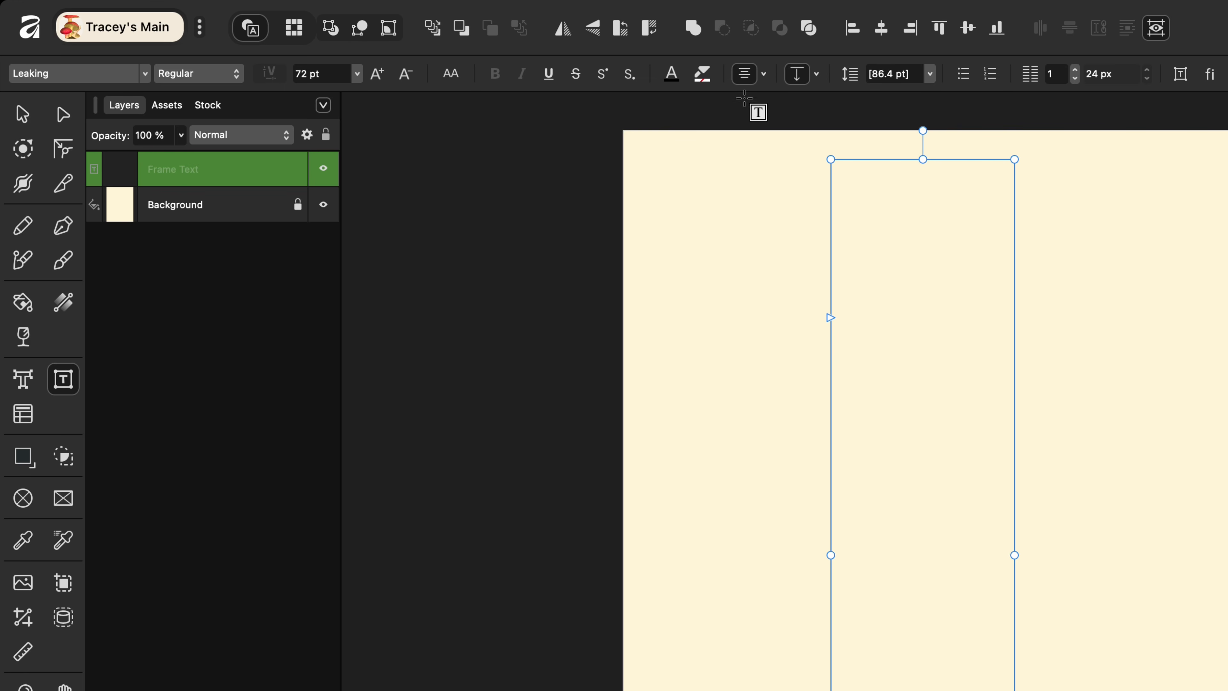
pyautogui.click(763, 74)
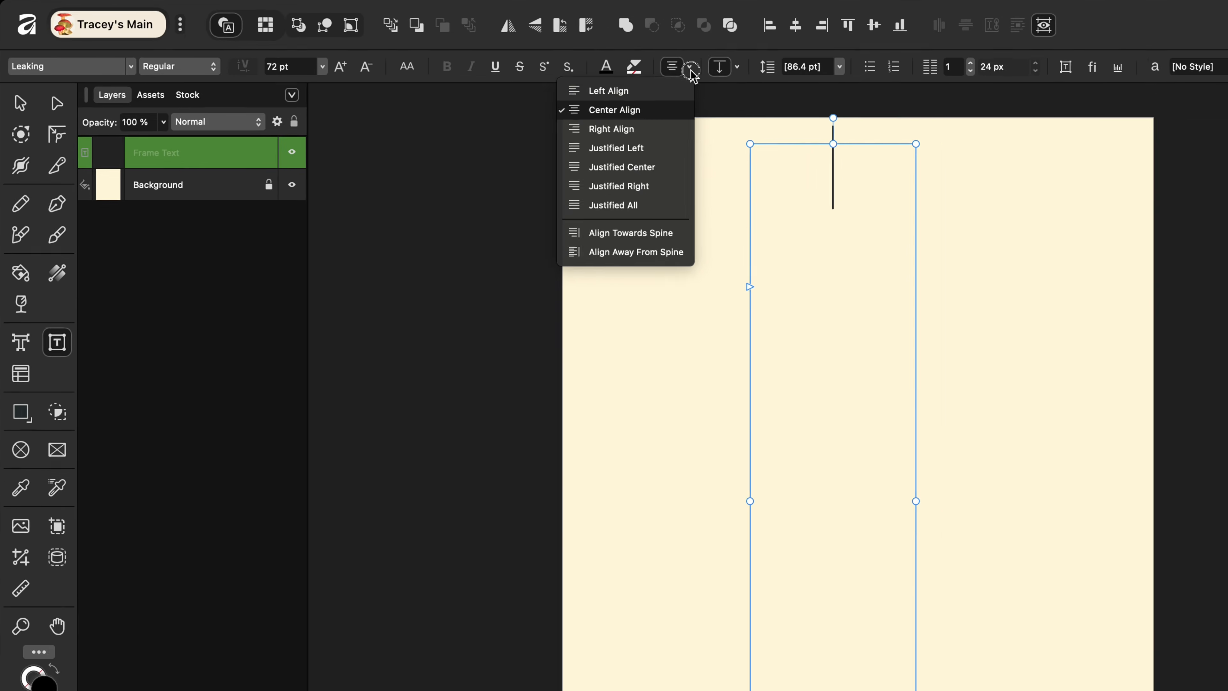
pyautogui.click(762, 77)
pyautogui.write('VERTICAL')
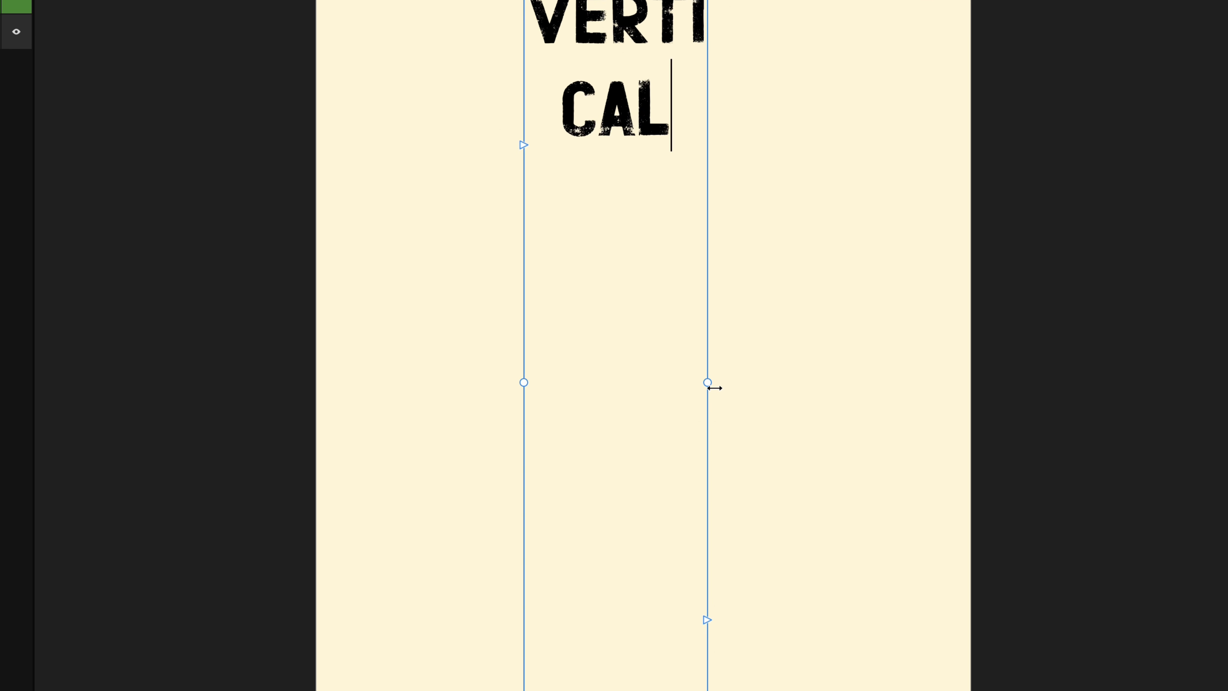
# Step: Narrow the text frame until each letter sits on its own line, keeping it just wide enough to contain the letters
pyautogui.moveTo(715, 388); pyautogui.dragTo(683, 387)
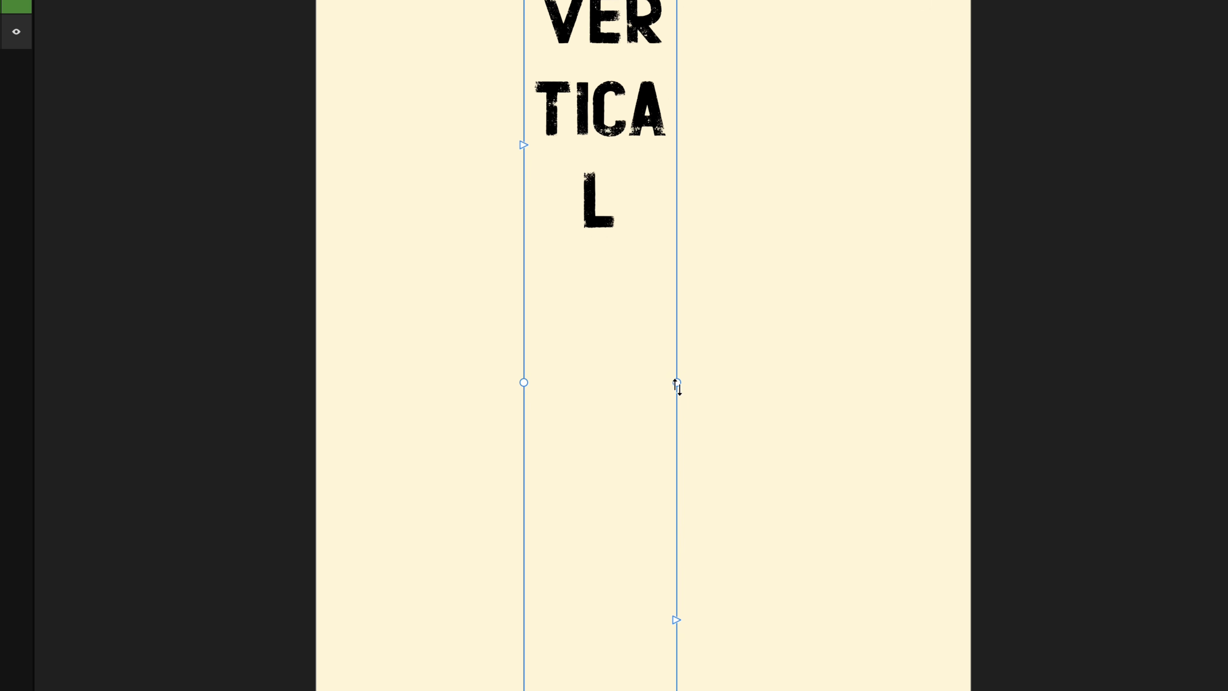
pyautogui.moveTo(677, 384); pyautogui.dragTo(543, 383)
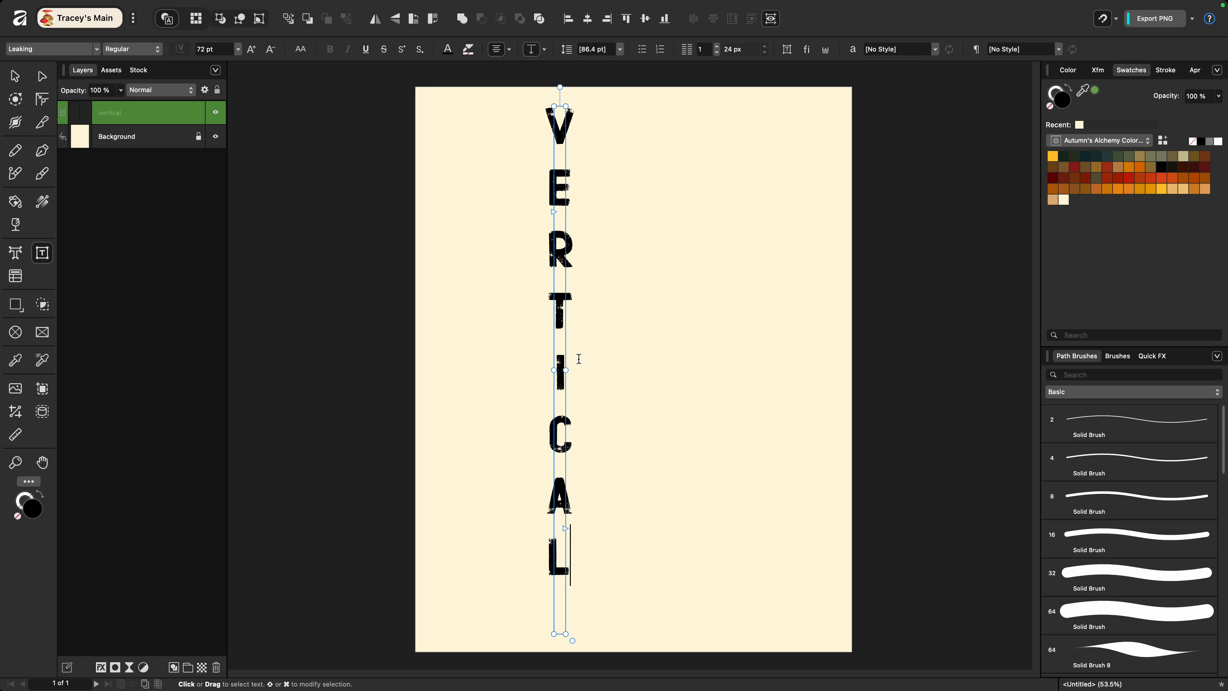
pyautogui.moveTo(568, 370); pyautogui.dragTo(592, 370)
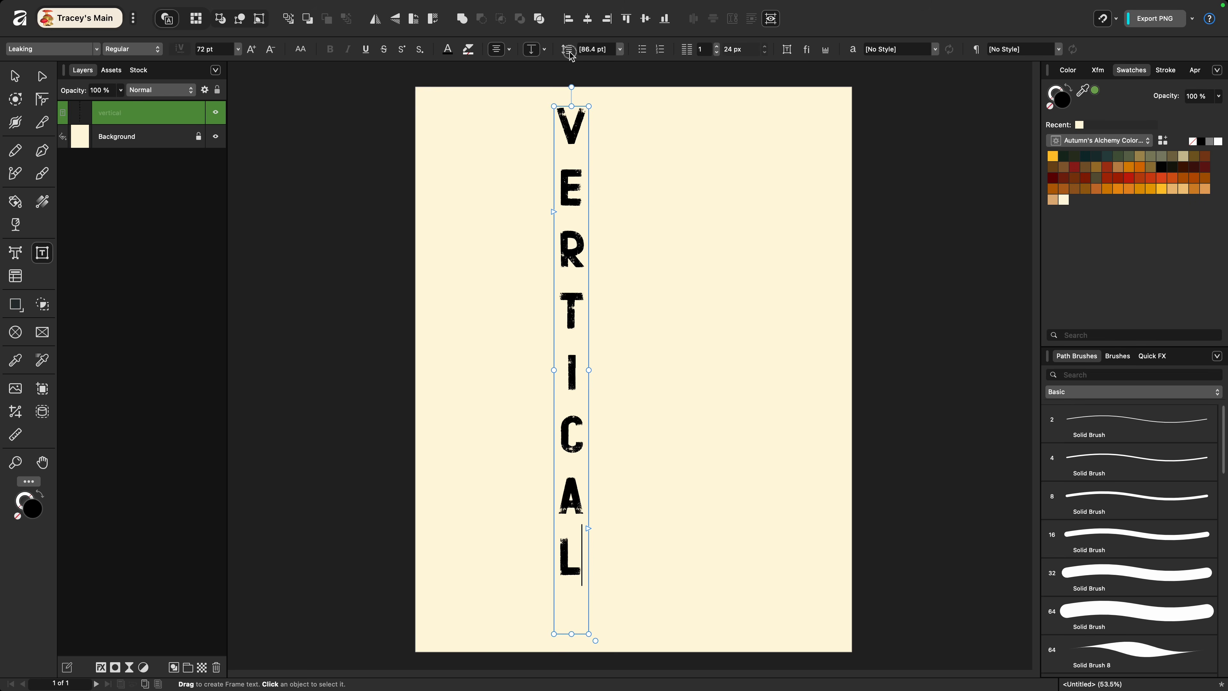
# Step: Tighten the text's leading to 68.3 pt, shrink the frame's height to fit the letters, and deselect it
pyautogui.moveTo(570, 52); pyautogui.dragTo(569, 52)
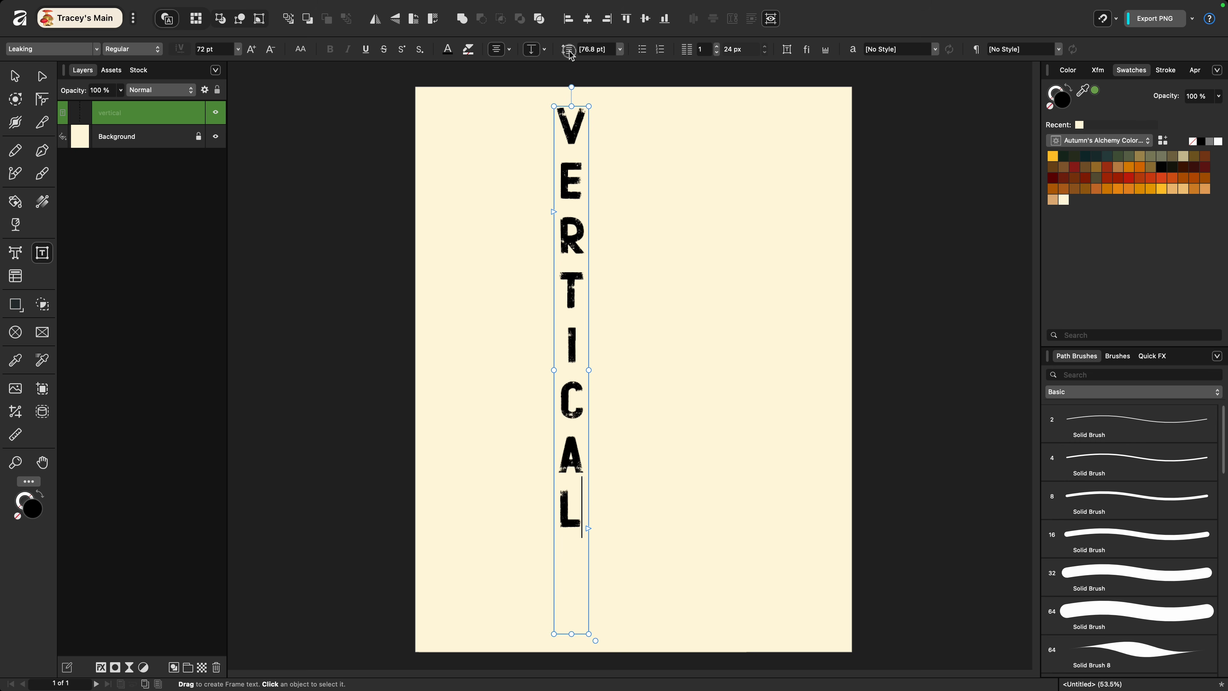
pyautogui.moveTo(570, 52); pyautogui.dragTo(570, 52)
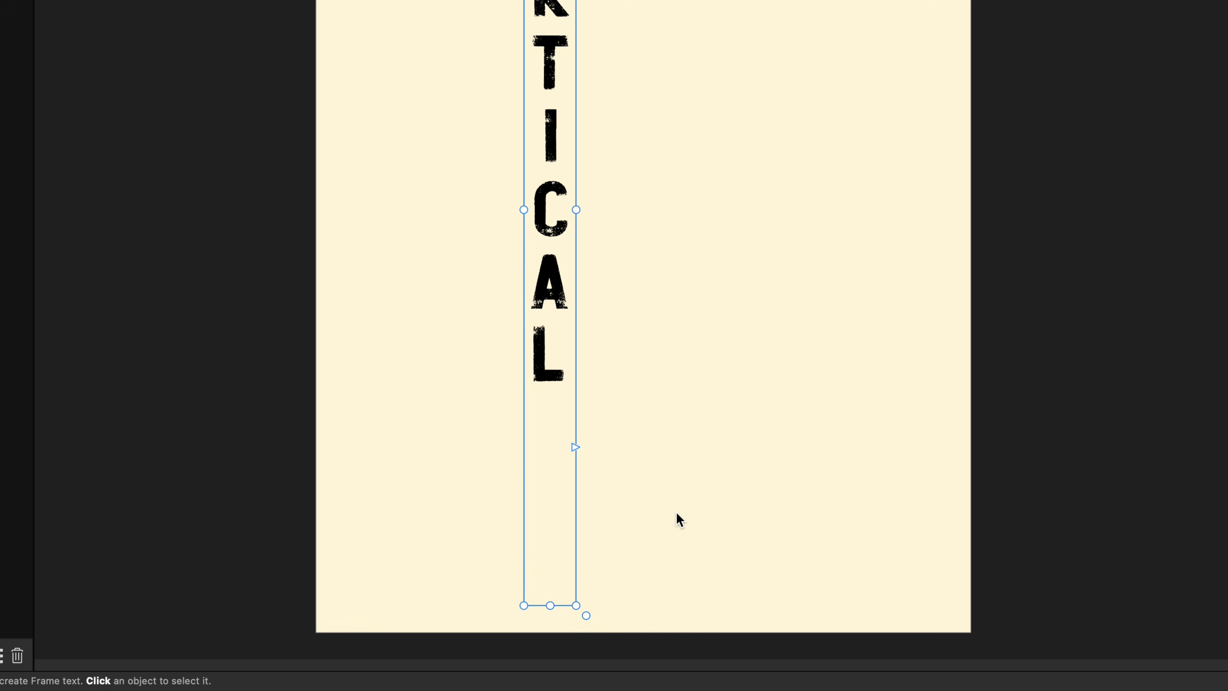
pyautogui.doubleClick(552, 605)
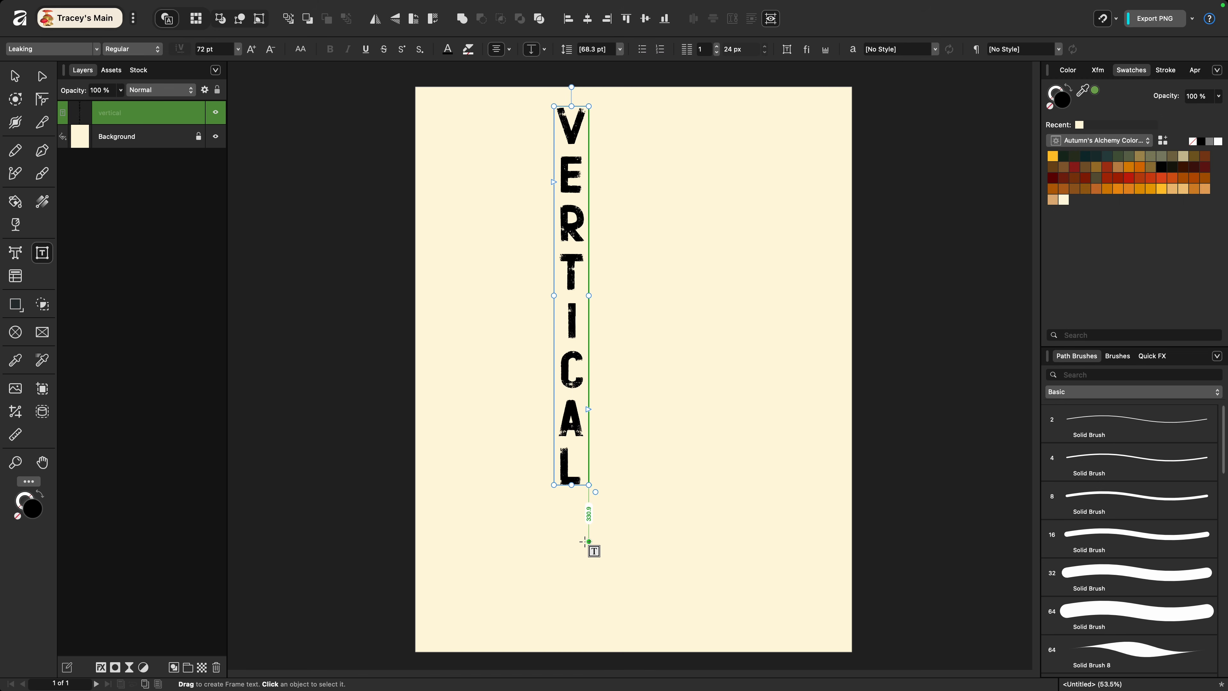
pyautogui.press('Escape')
pyautogui.press('Escape')
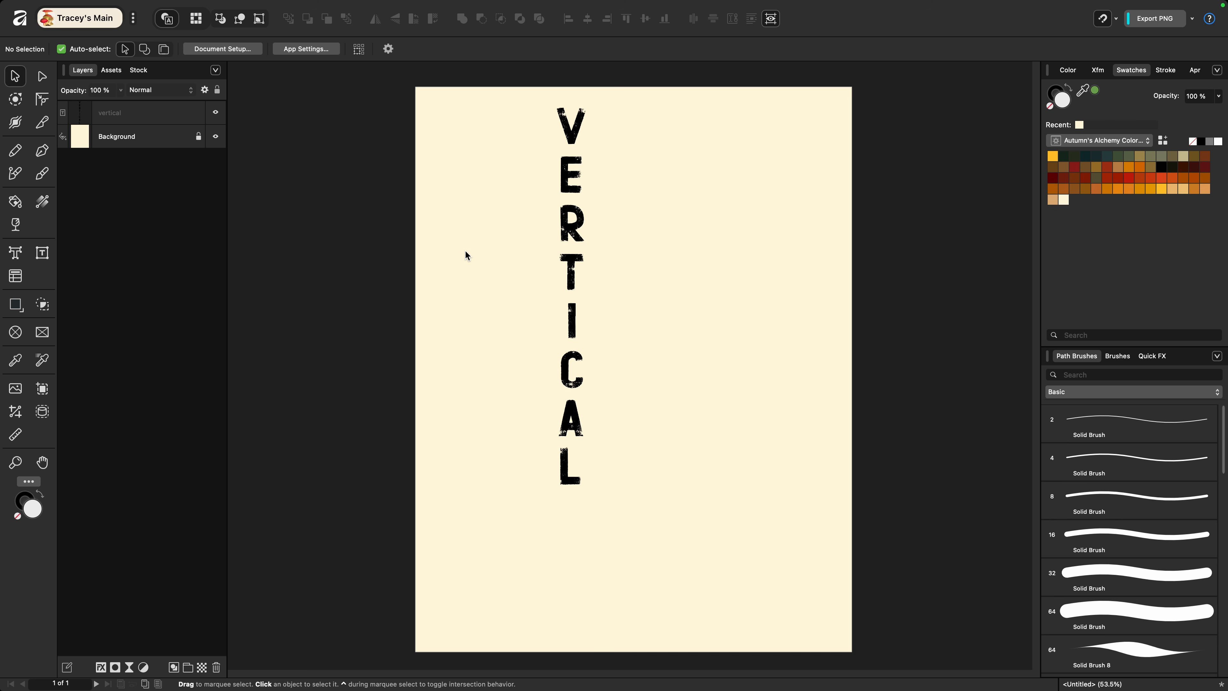
# Step: Try the Farmhouse Vintage and Brushtexture fonts on the vertical text
pyautogui.click(570, 288)
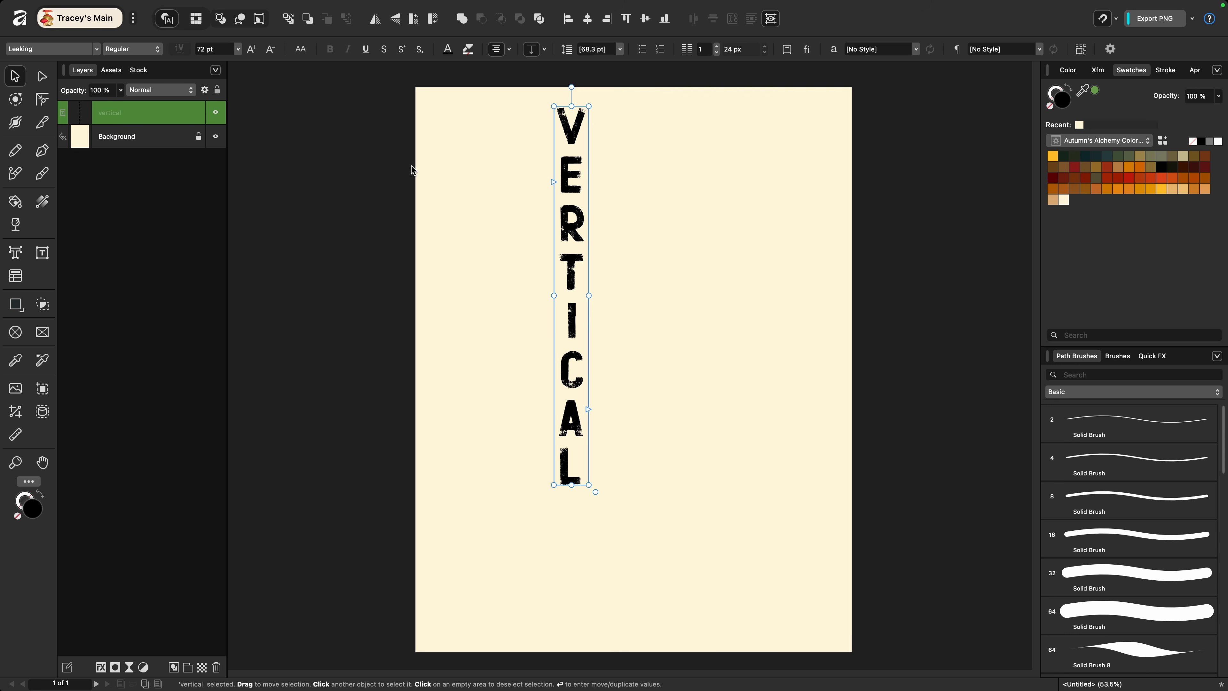
pyautogui.click(98, 50)
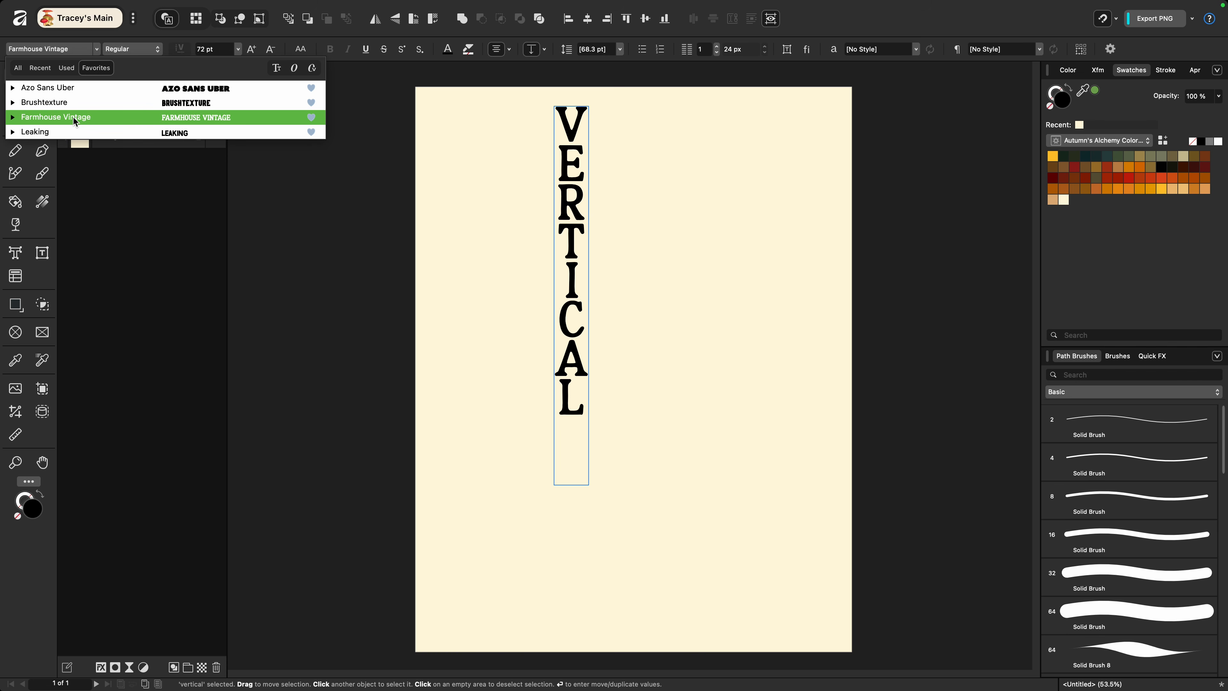
pyautogui.click(75, 121)
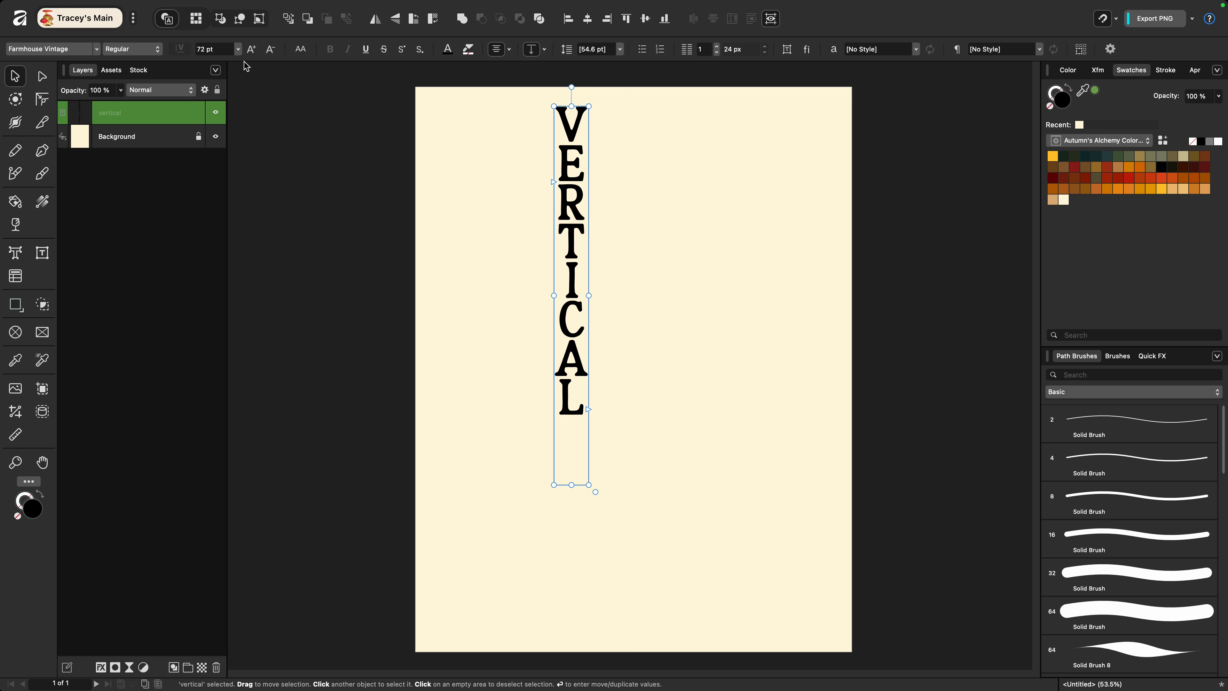
pyautogui.click(97, 50)
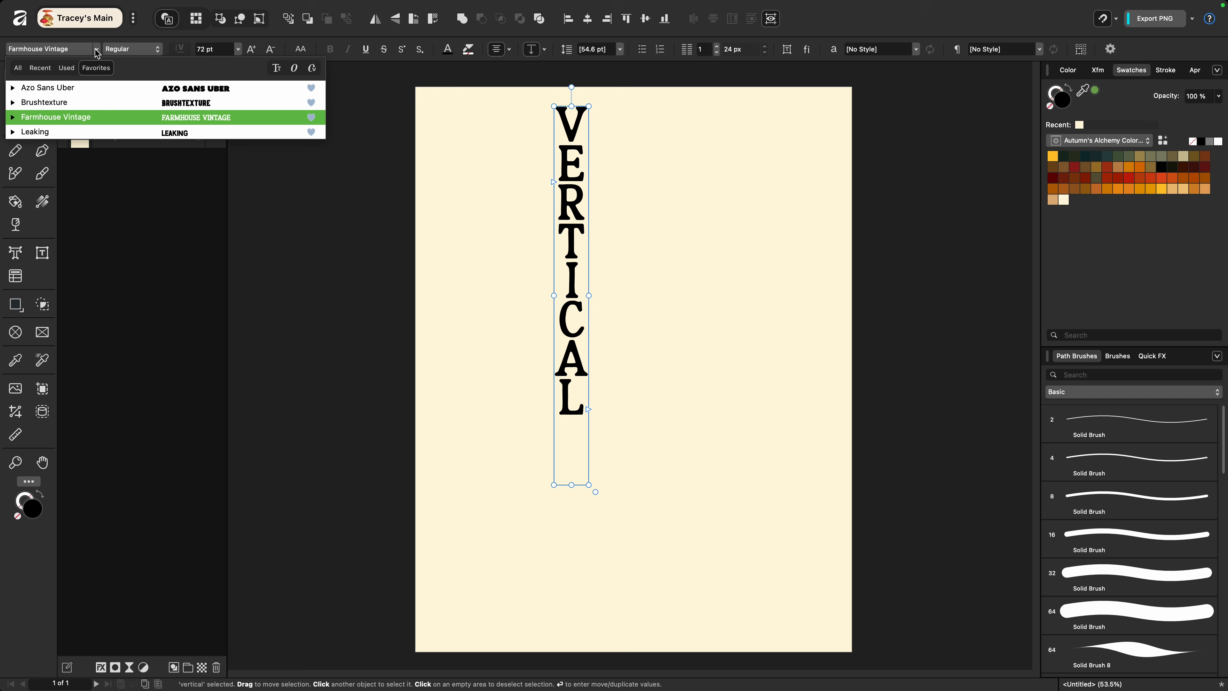
pyautogui.click(95, 104)
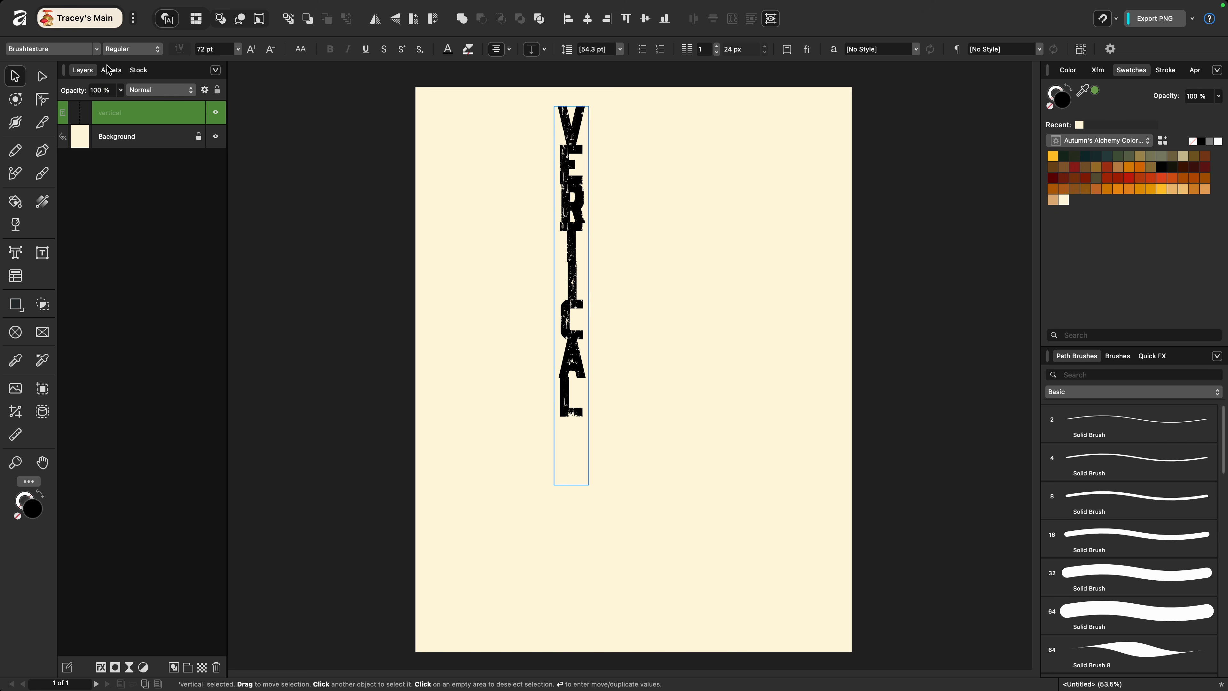
# Step: Try the Azo Sans Uber font on the vertical text and extend the frame's lower edge to hold all the letters
pyautogui.click(97, 50)
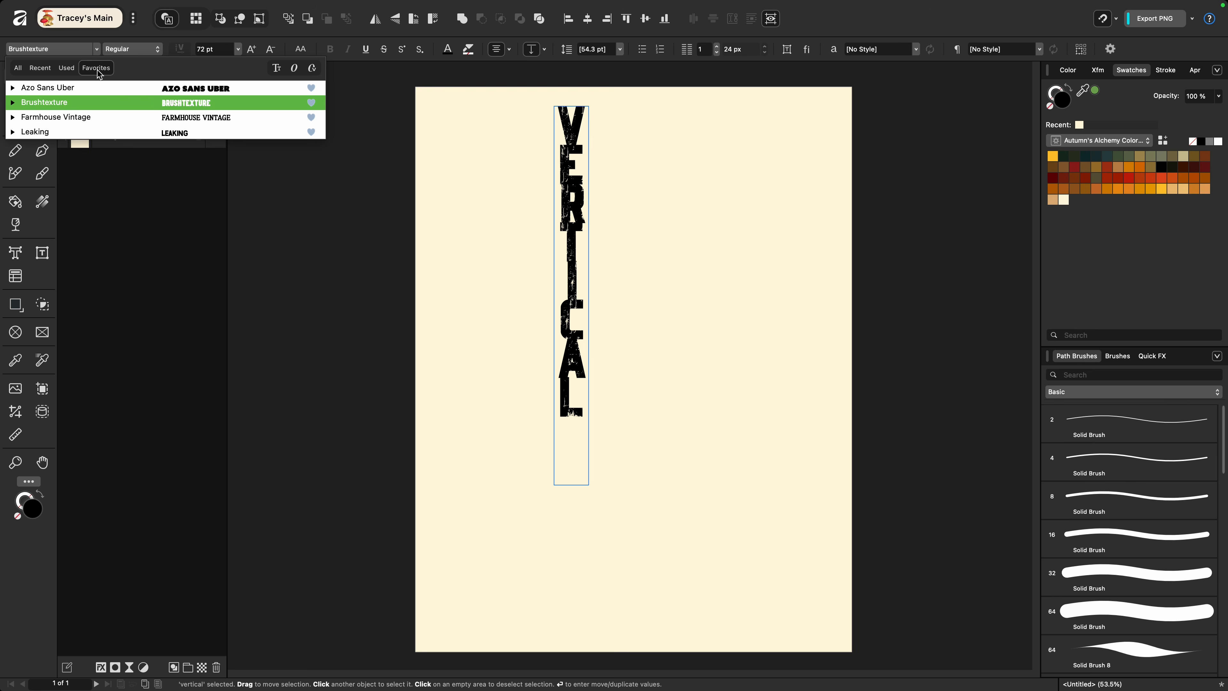
pyautogui.click(97, 87)
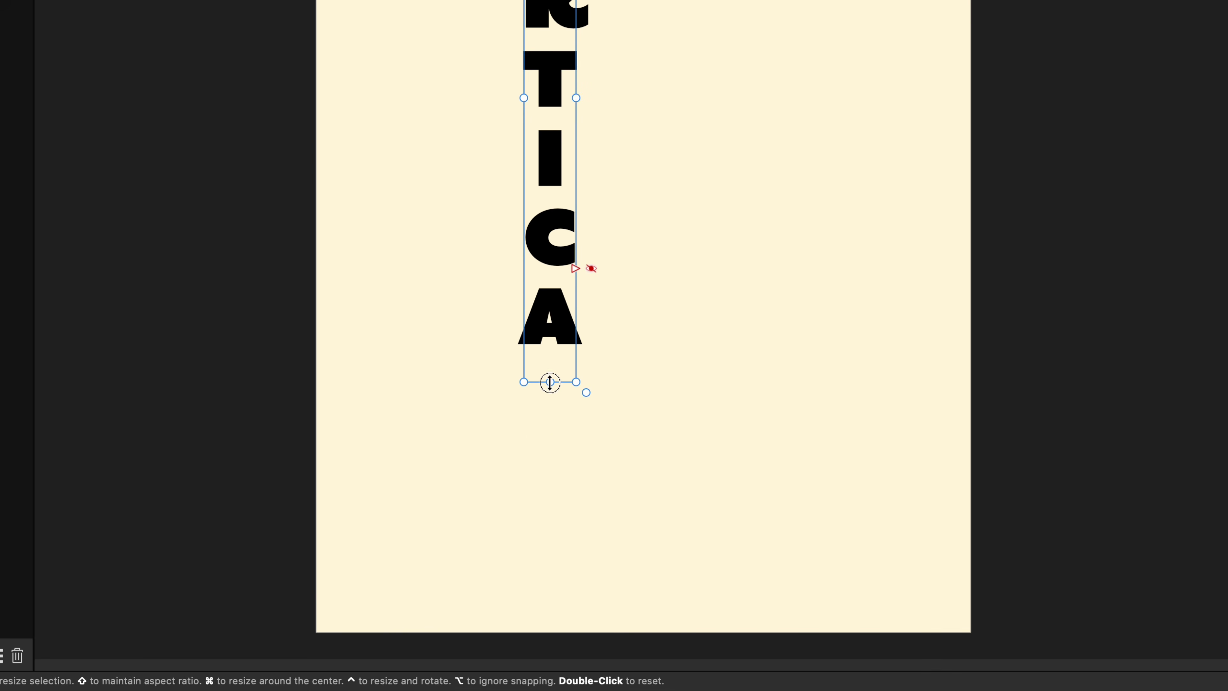
pyautogui.moveTo(549, 381); pyautogui.dragTo(550, 432)
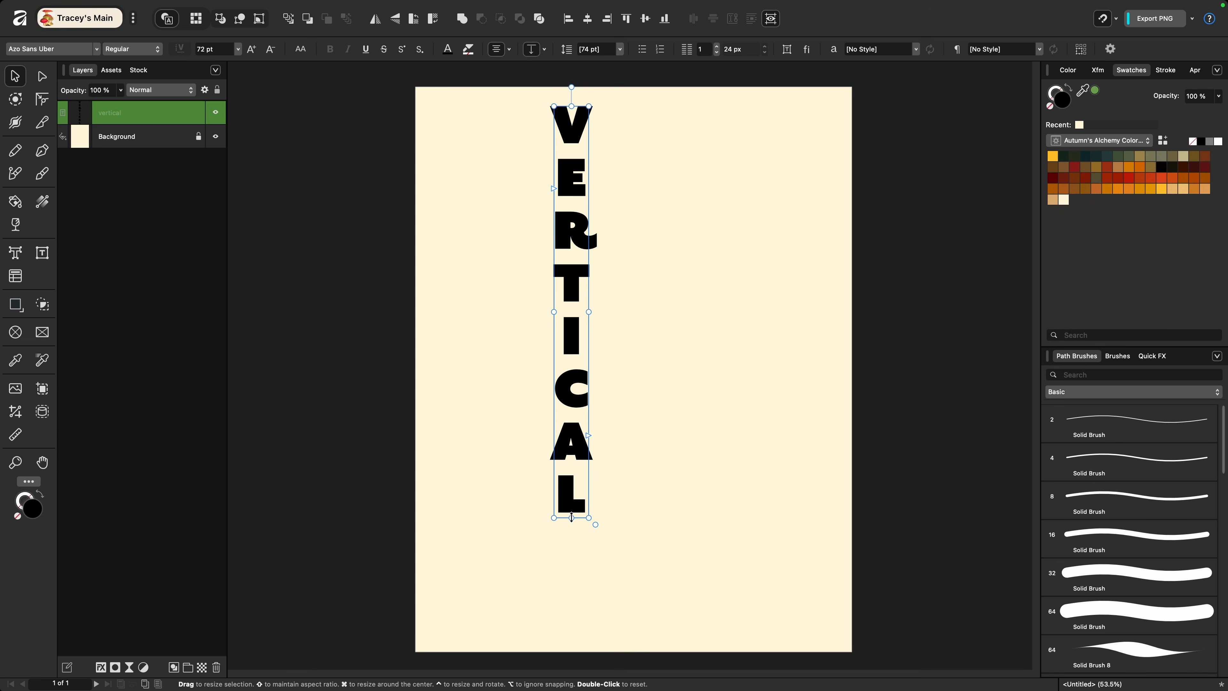
pyautogui.press('super+z')
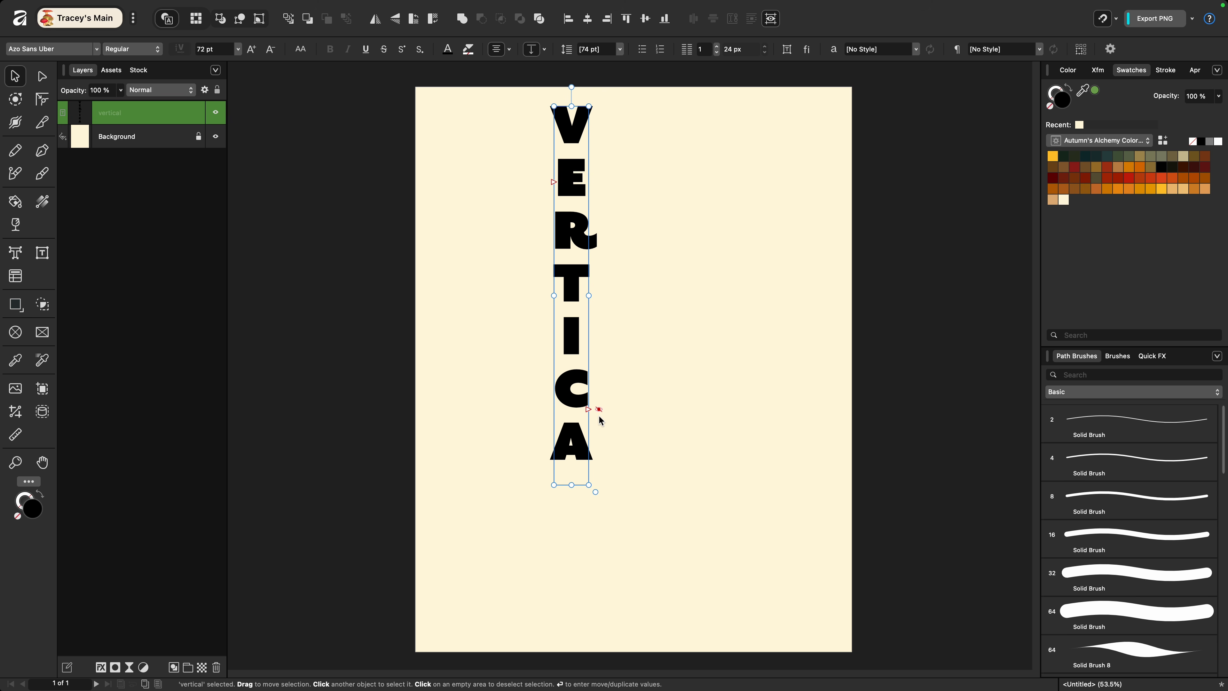
pyautogui.moveTo(571, 484); pyautogui.dragTo(571, 517)
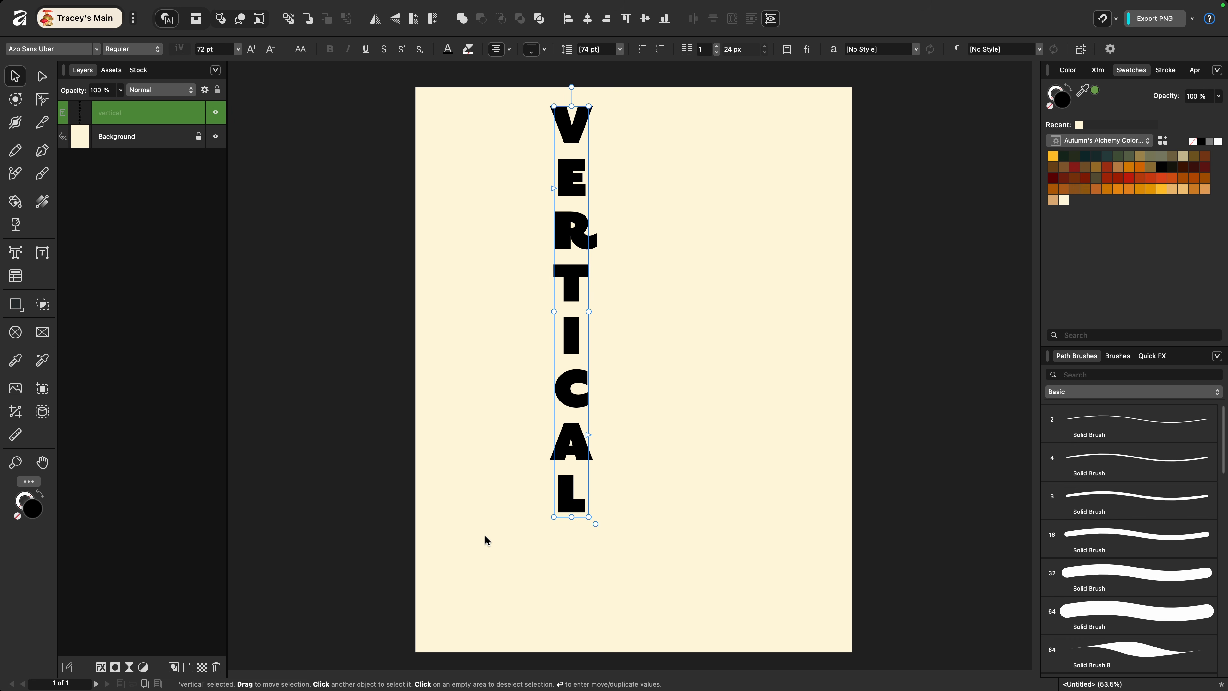
pyautogui.click(487, 542)
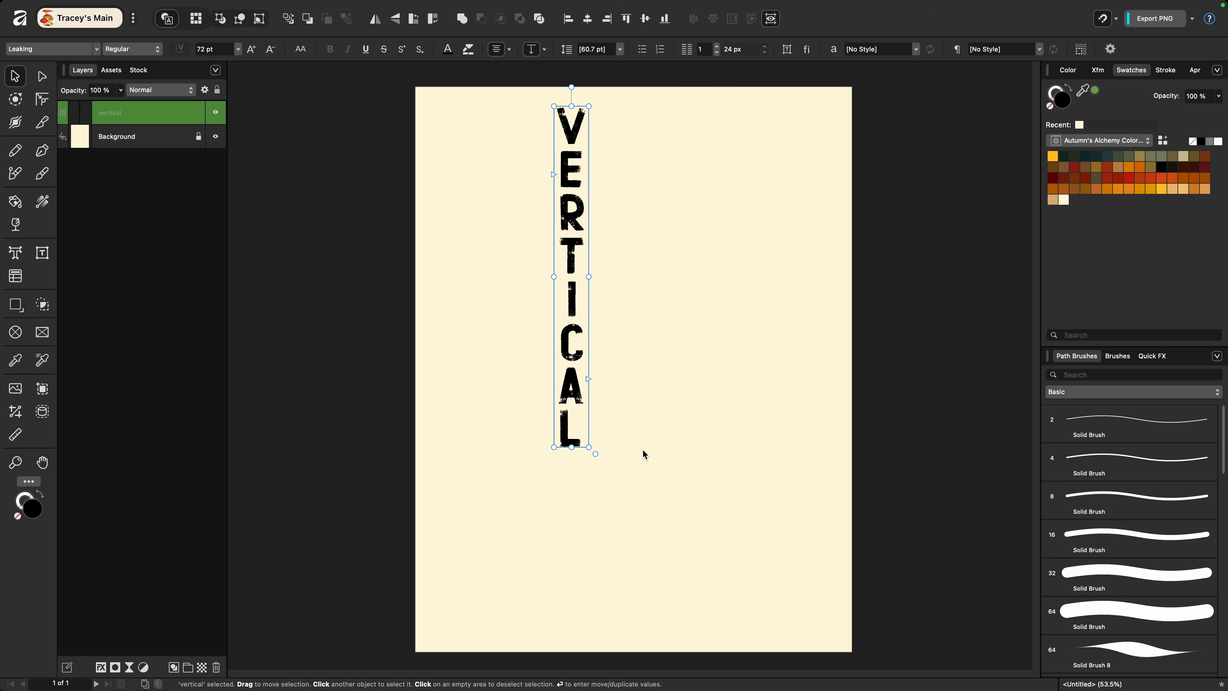
# Step: Try a 96 pt font size on the whole word and undo it
pyautogui.doubleClick(572, 392)
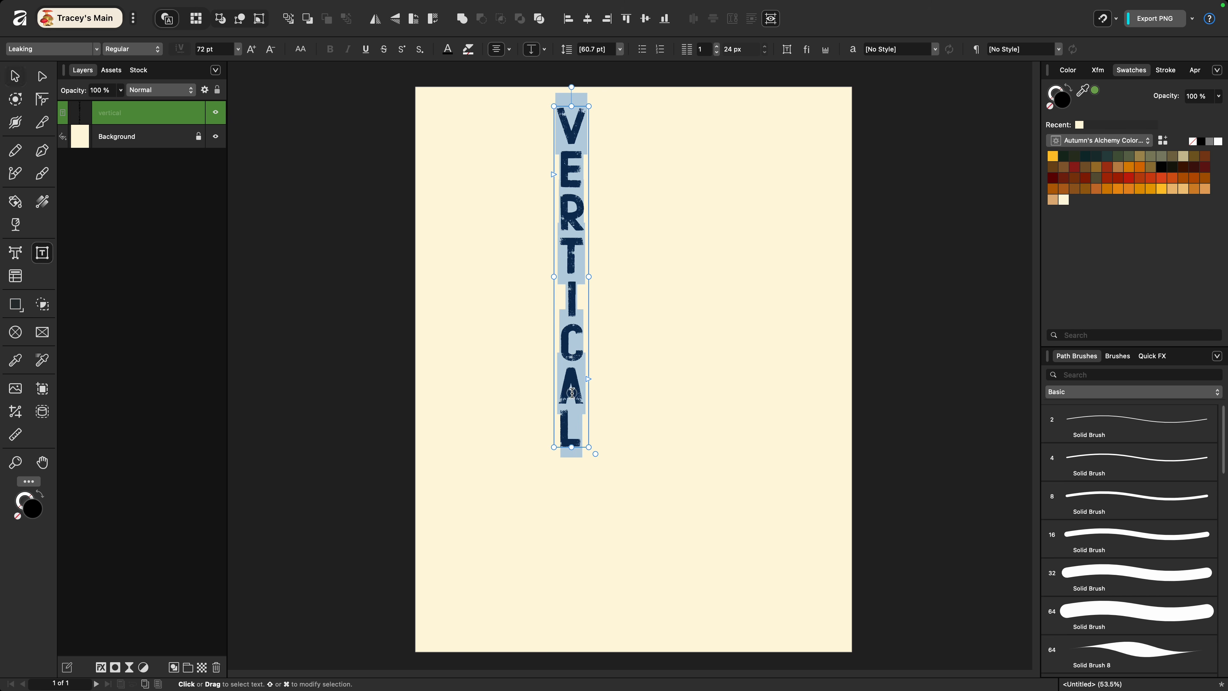
pyautogui.click(237, 49)
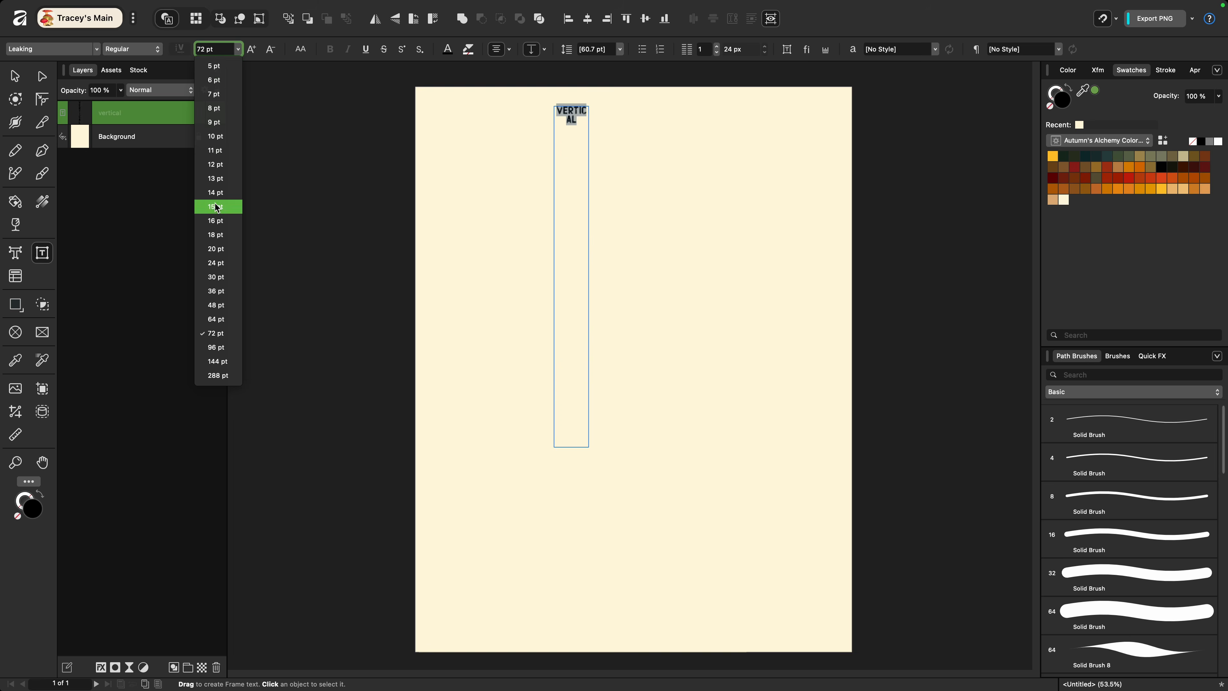
pyautogui.click(215, 347)
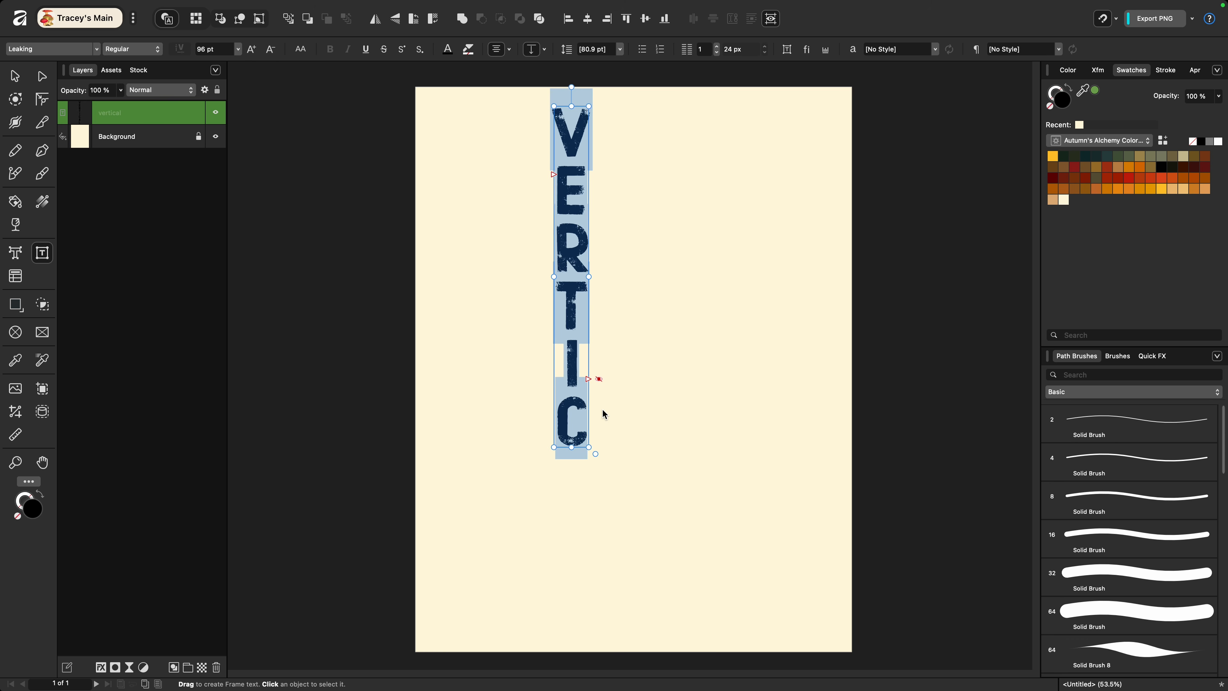
pyautogui.press('super+z')
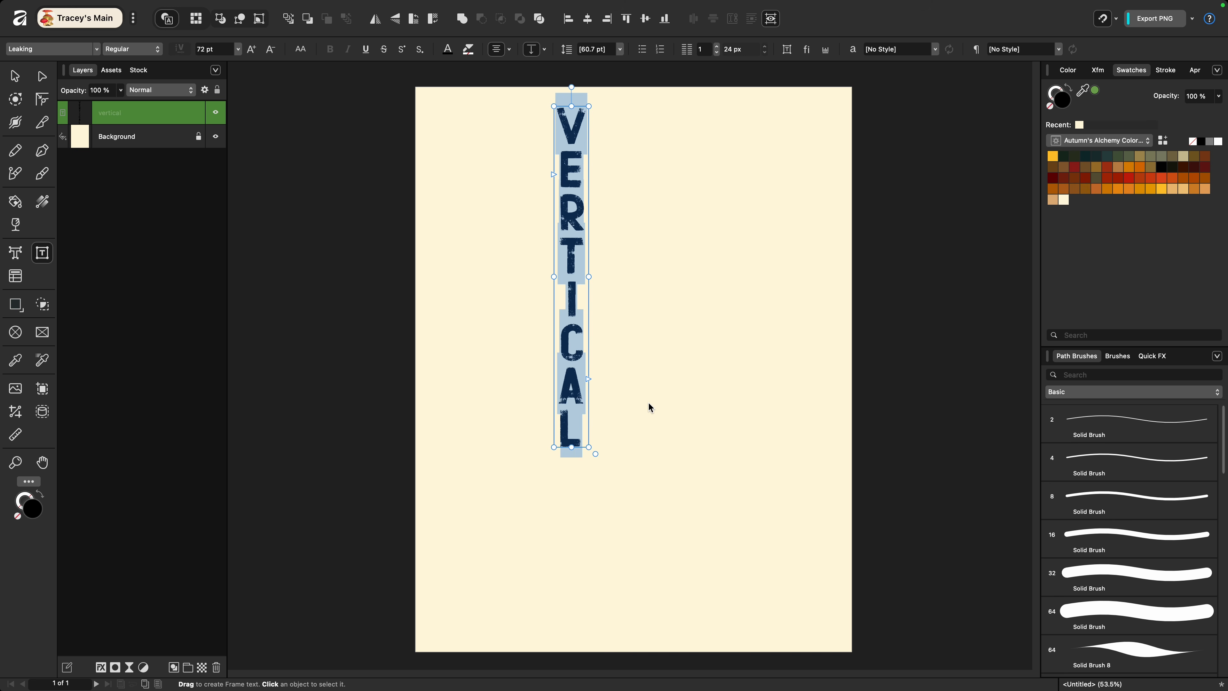
# Step: Scale the vertical text together with its frame to about 109.7 pt so it nearly fills the page height
pyautogui.click(15, 76)
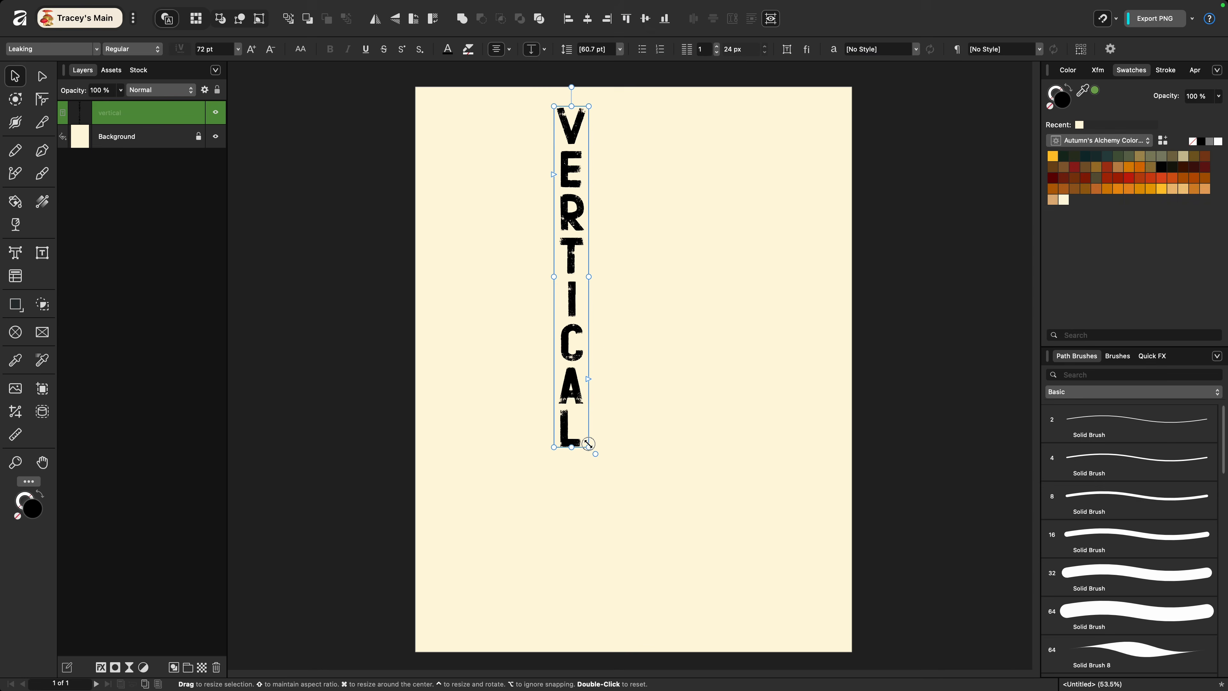
pyautogui.moveTo(589, 444); pyautogui.dragTo(608, 426)
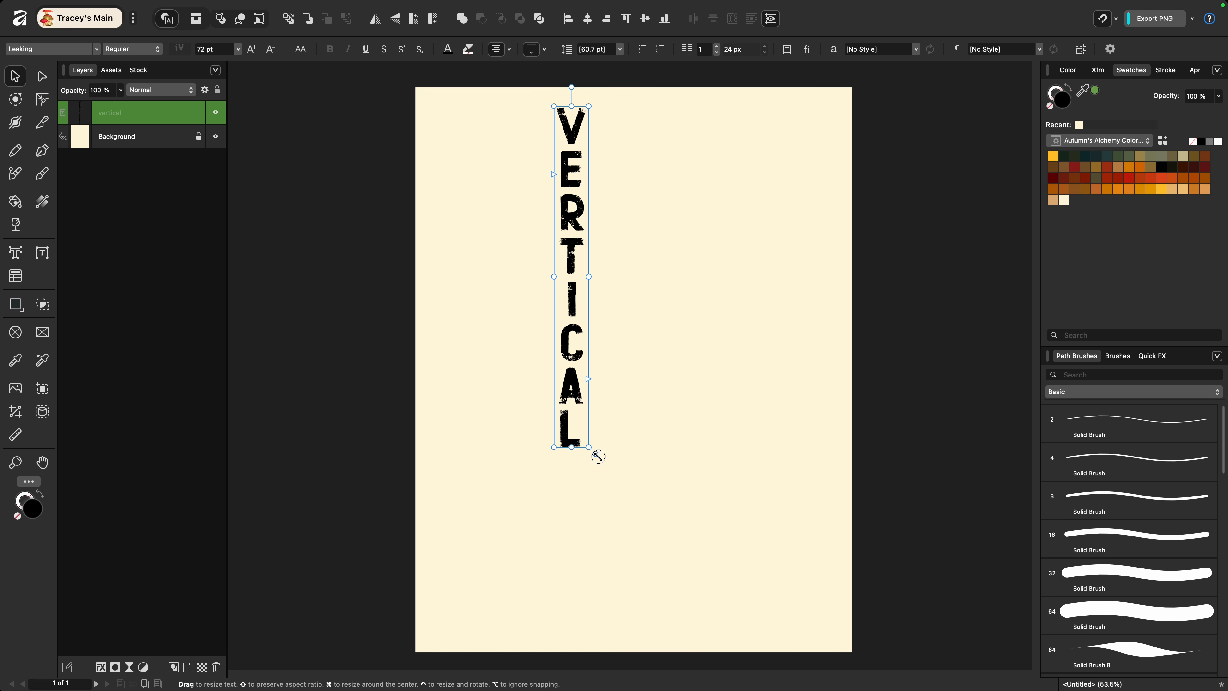
pyautogui.moveTo(598, 456); pyautogui.dragTo(579, 637)
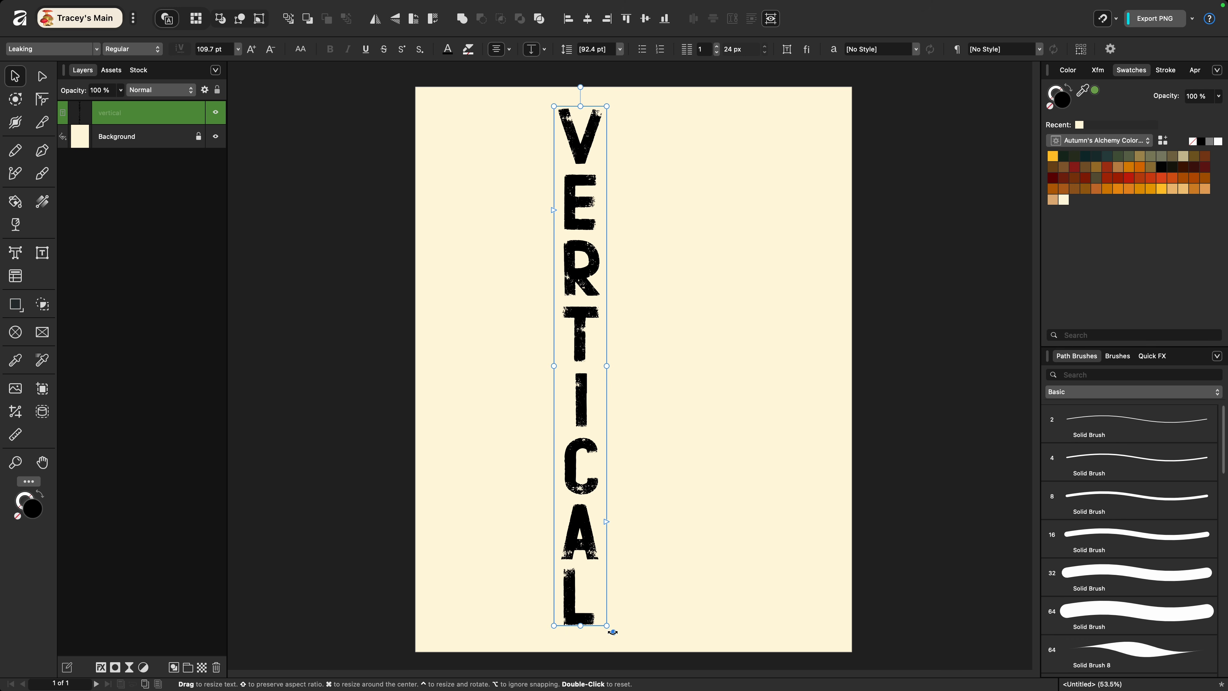
# Step: Give the vertical text frame a red-orange background fill from the Mom's Avocado palette
pyautogui.moveTo(608, 627); pyautogui.dragTo(560, 255)
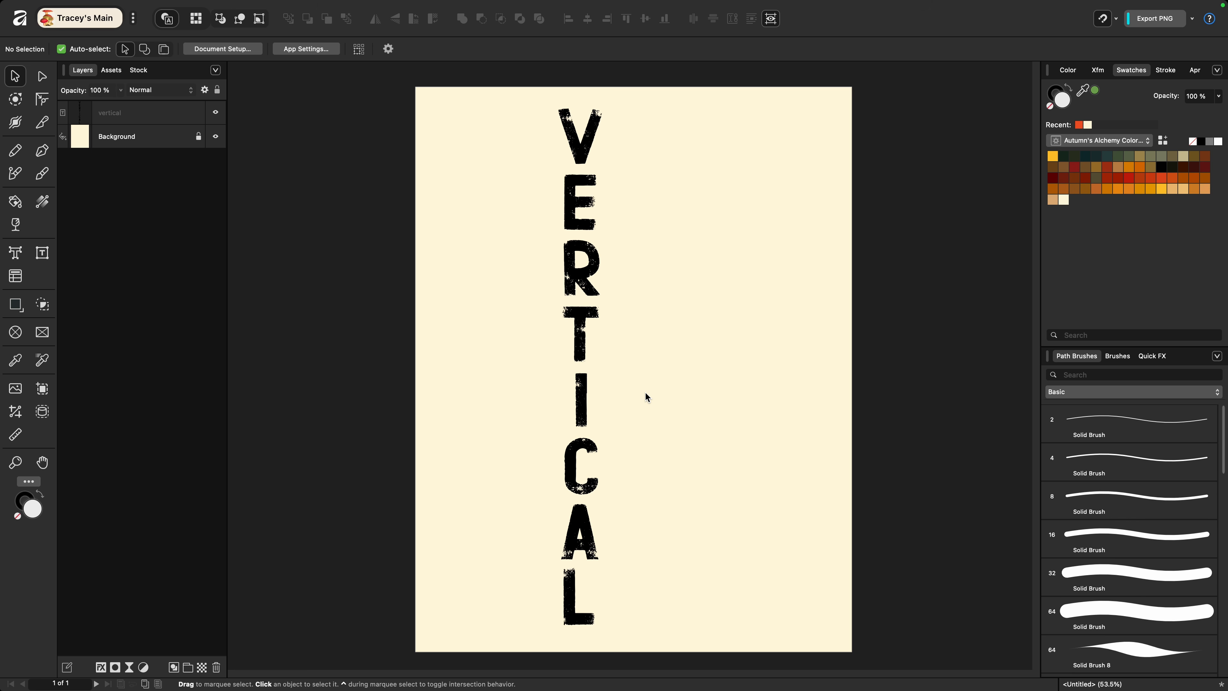
pyautogui.click(587, 278)
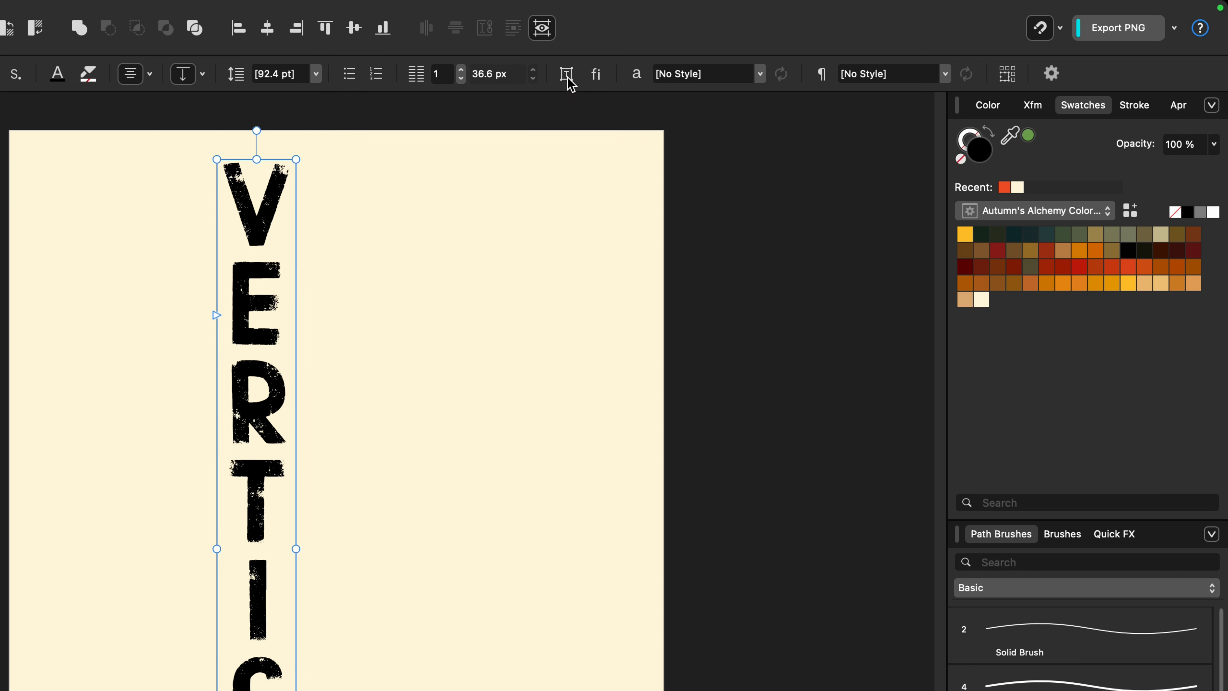
pyautogui.click(569, 82)
pyautogui.moveTo(548, 189); pyautogui.dragTo(542, 146)
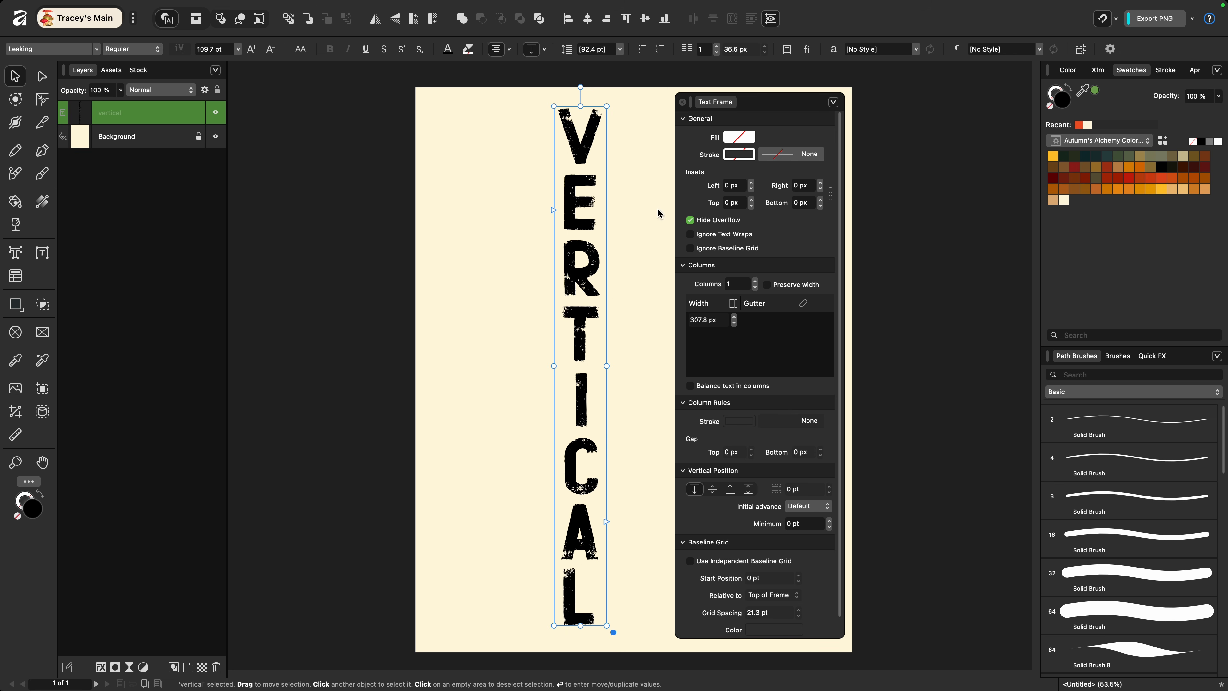
pyautogui.click(739, 138)
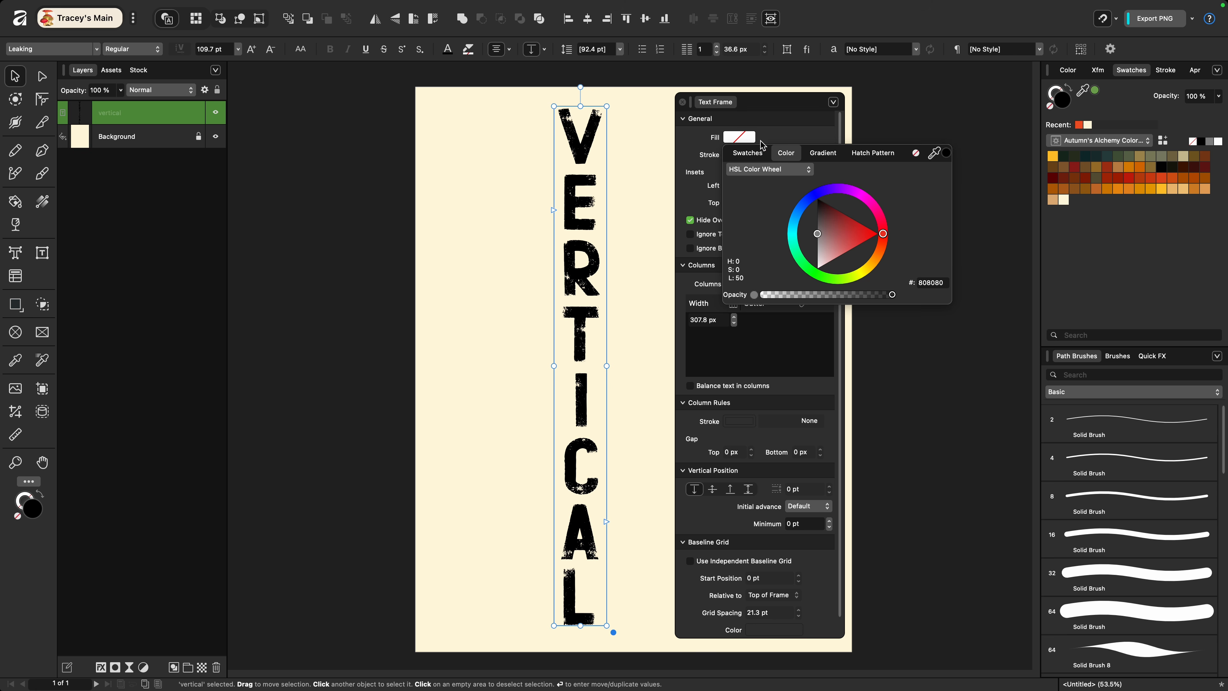
pyautogui.click(748, 153)
pyautogui.click(766, 203)
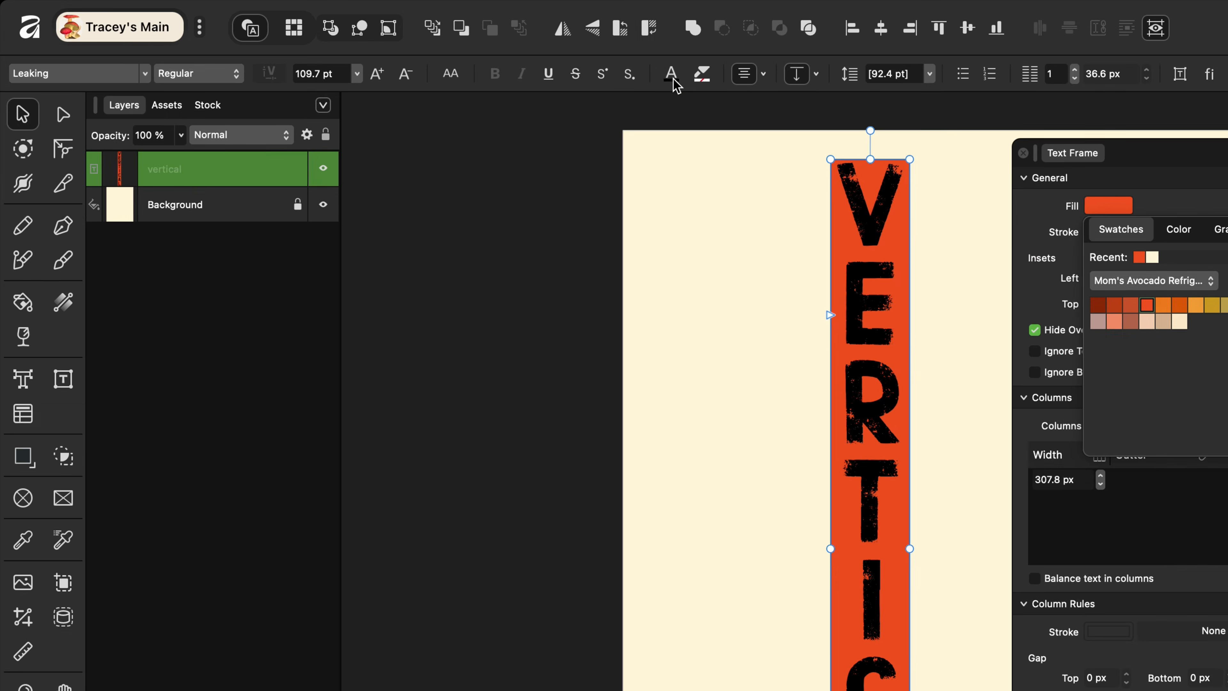
# Step: Colour the letters of the vertical text cream from the same swatch palette, leaving the text background colour unset
pyautogui.click(448, 50)
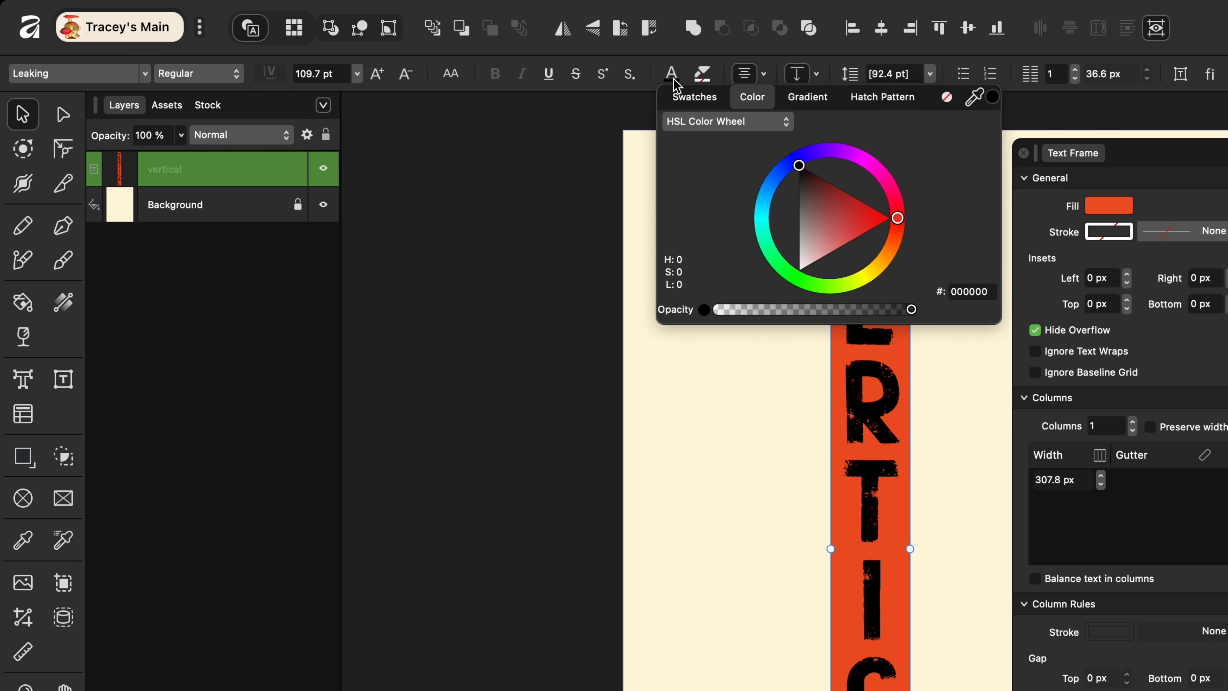
pyautogui.click(716, 102)
pyautogui.click(753, 192)
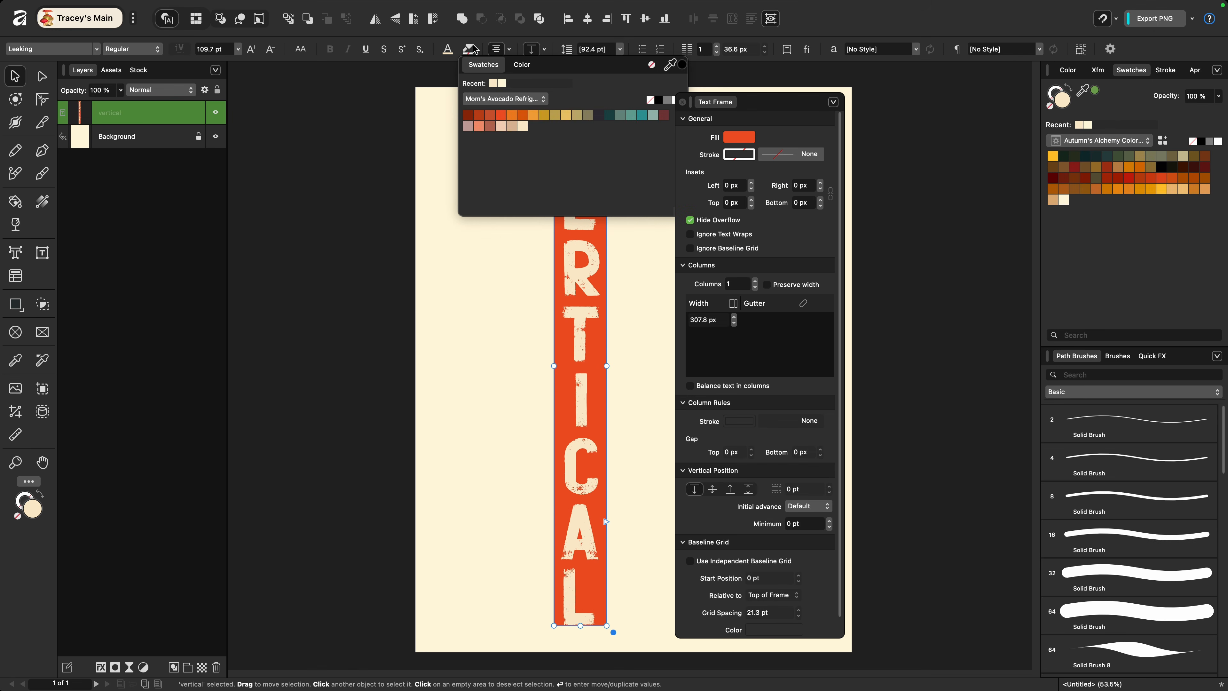
pyautogui.click(474, 49)
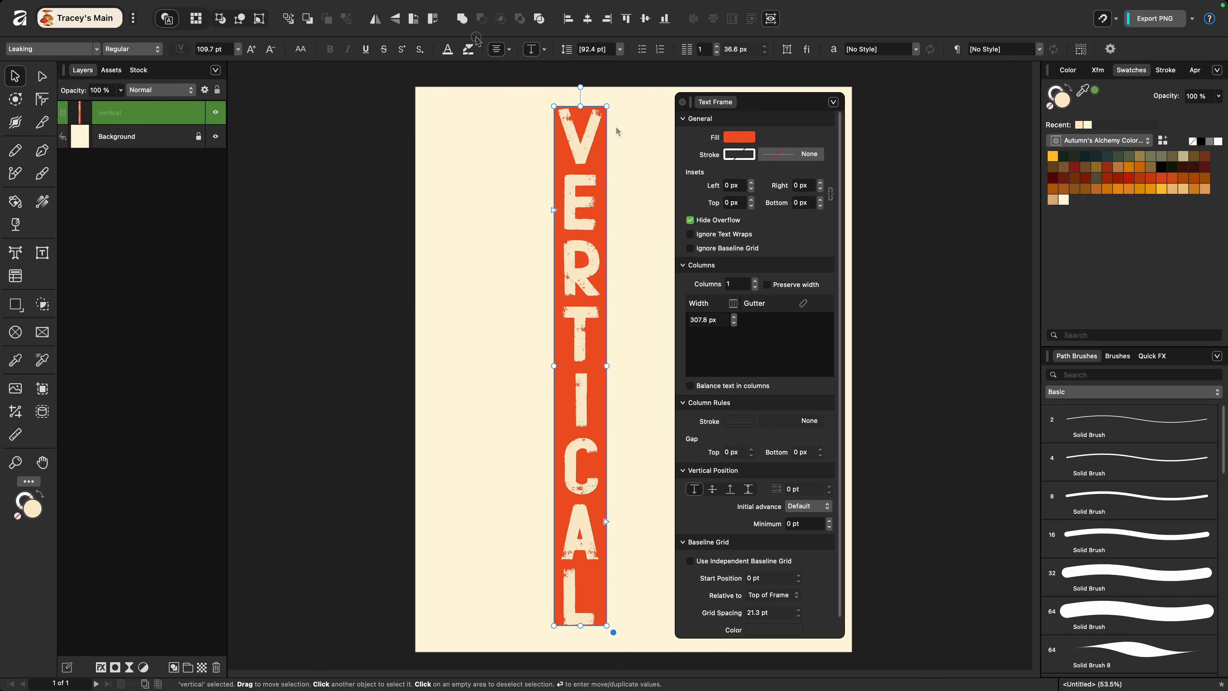
# Step: Add a salmon-coloured outline to the text frame and set its width to 4 pt
pyautogui.click(732, 156)
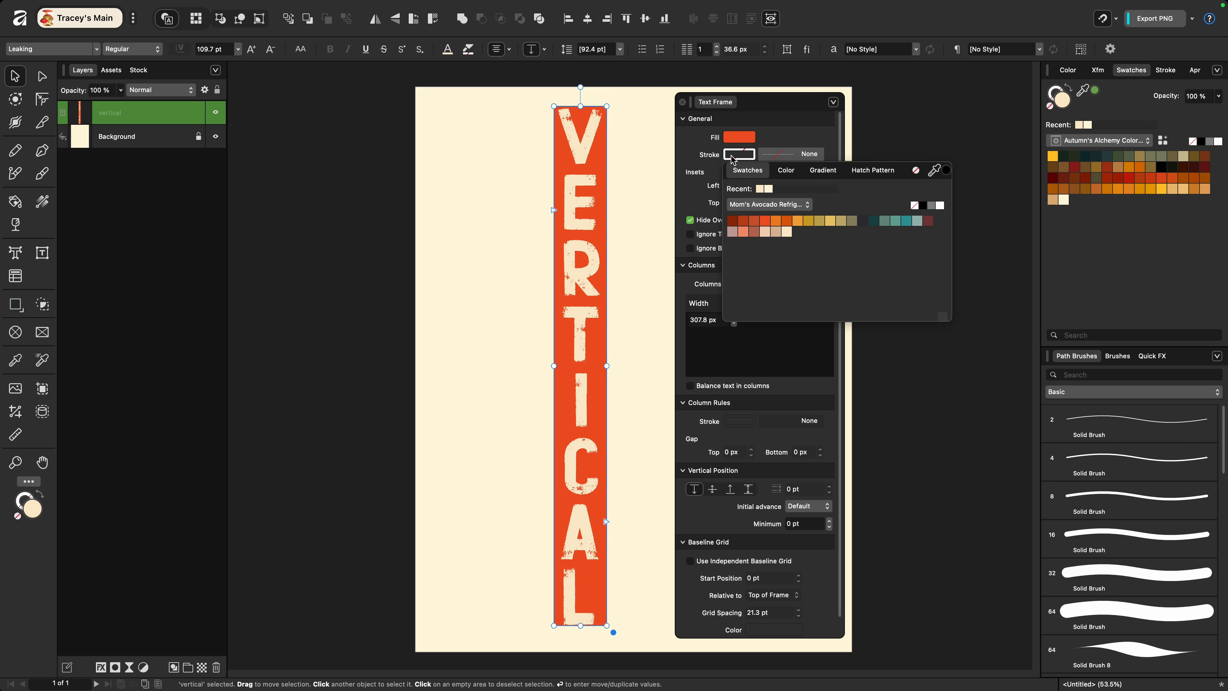
pyautogui.click(768, 237)
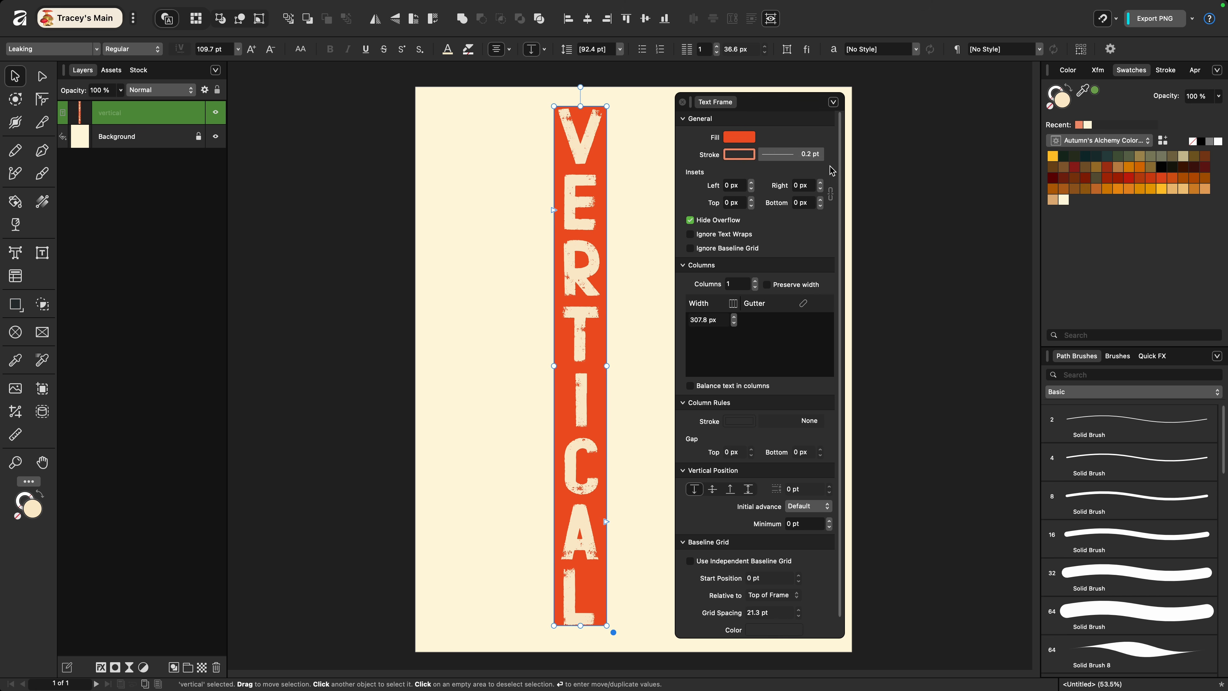
pyautogui.click(812, 153)
pyautogui.click(855, 197)
pyautogui.write('4')
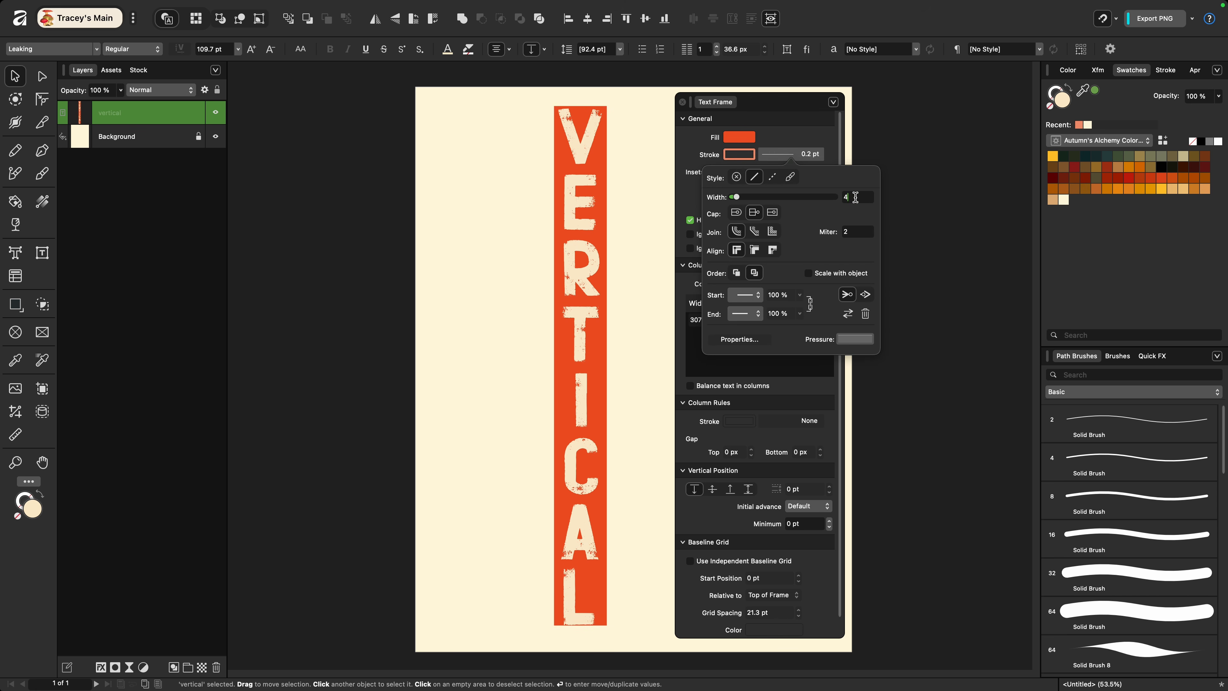
pyautogui.press('Tab')
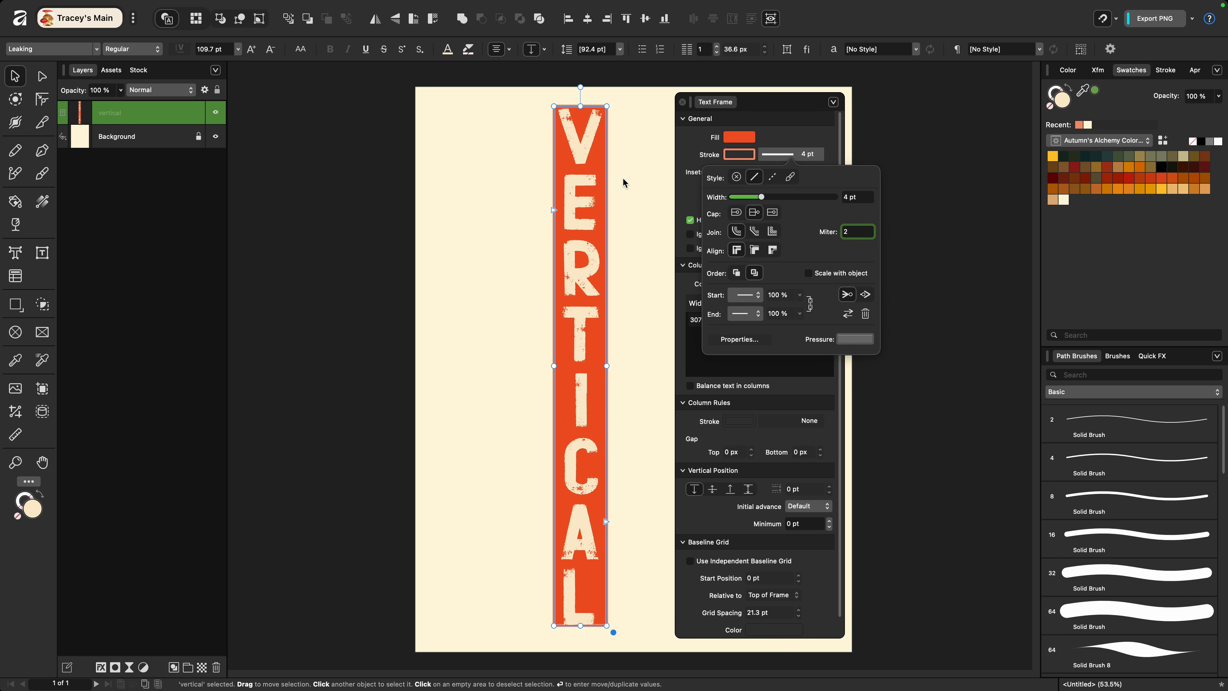
pyautogui.click(581, 105)
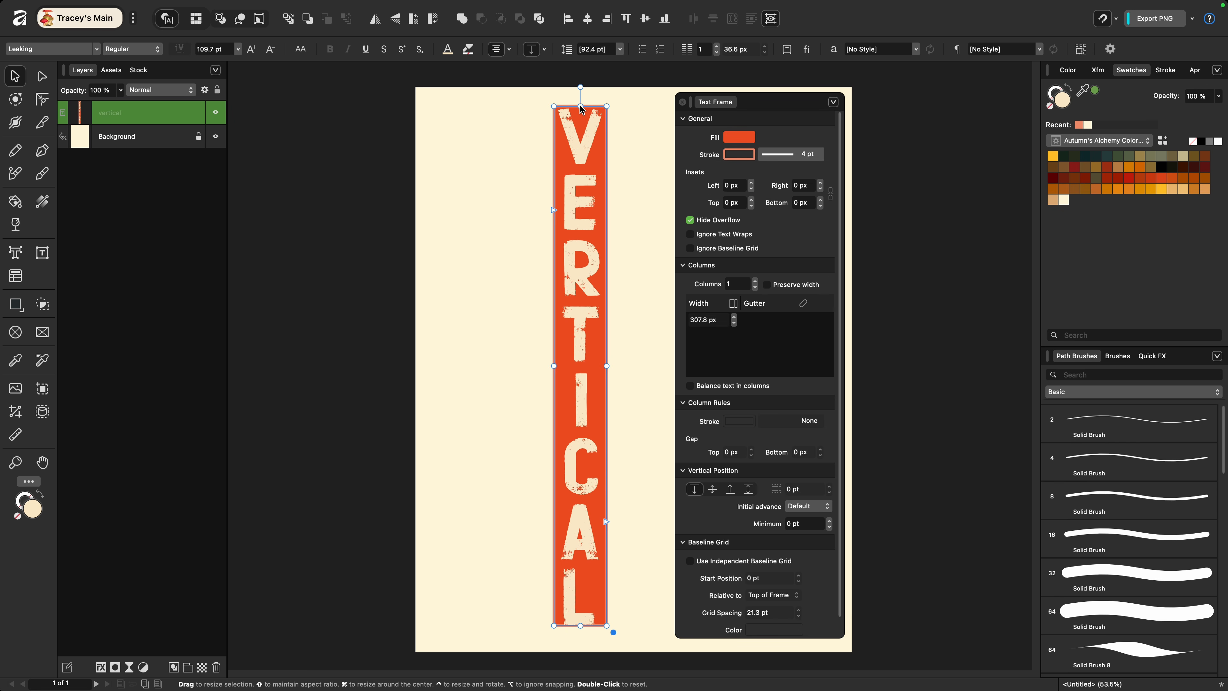
# Step: Extend the frame's upper and lower edges close to the page edges and centre the text vertically inside it
pyautogui.moveTo(580, 106); pyautogui.dragTo(581, 92)
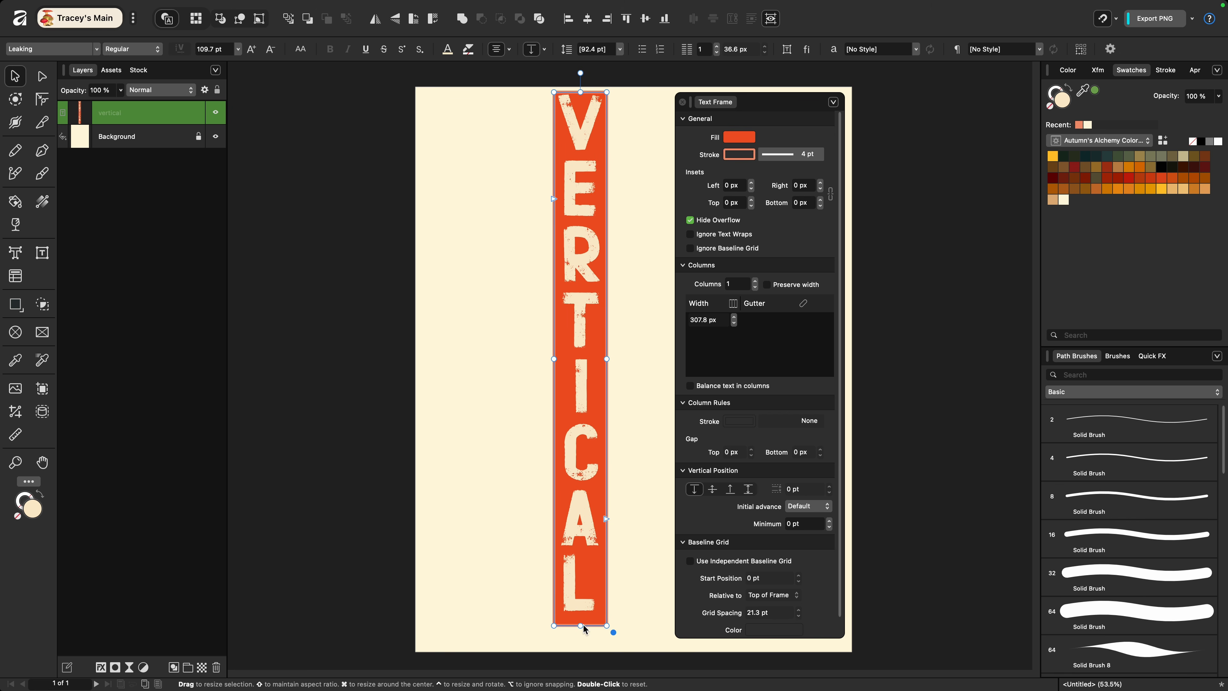
pyautogui.moveTo(580, 626); pyautogui.dragTo(580, 640)
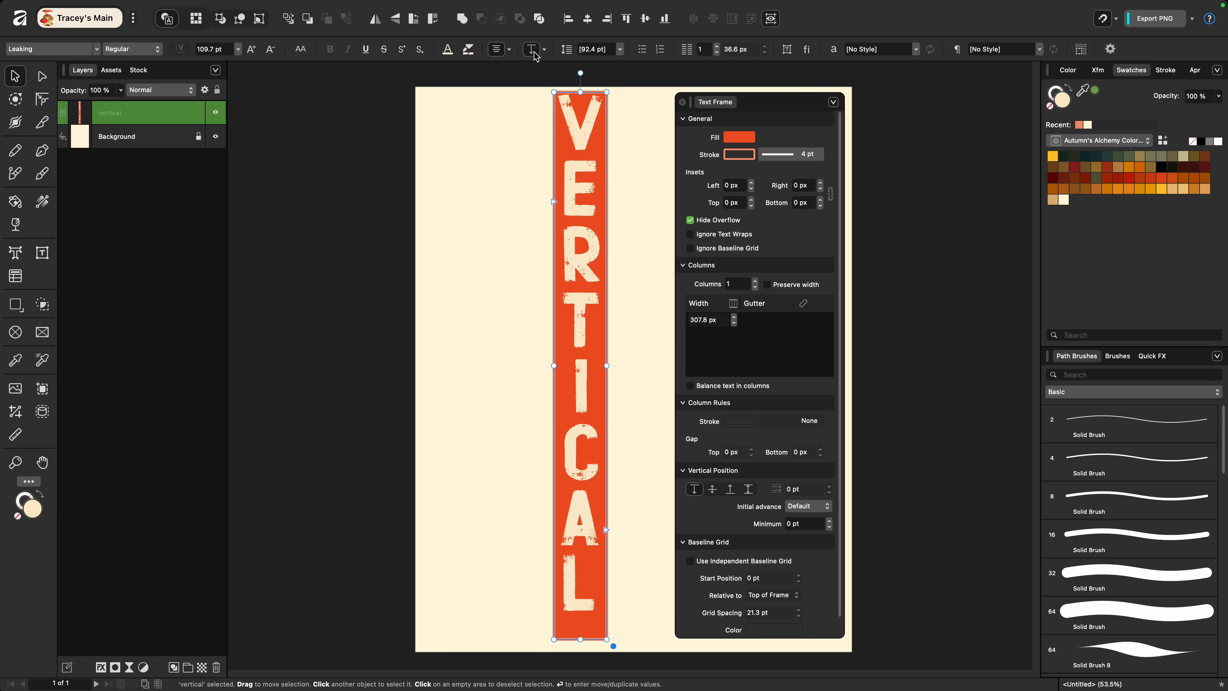
pyautogui.click(712, 489)
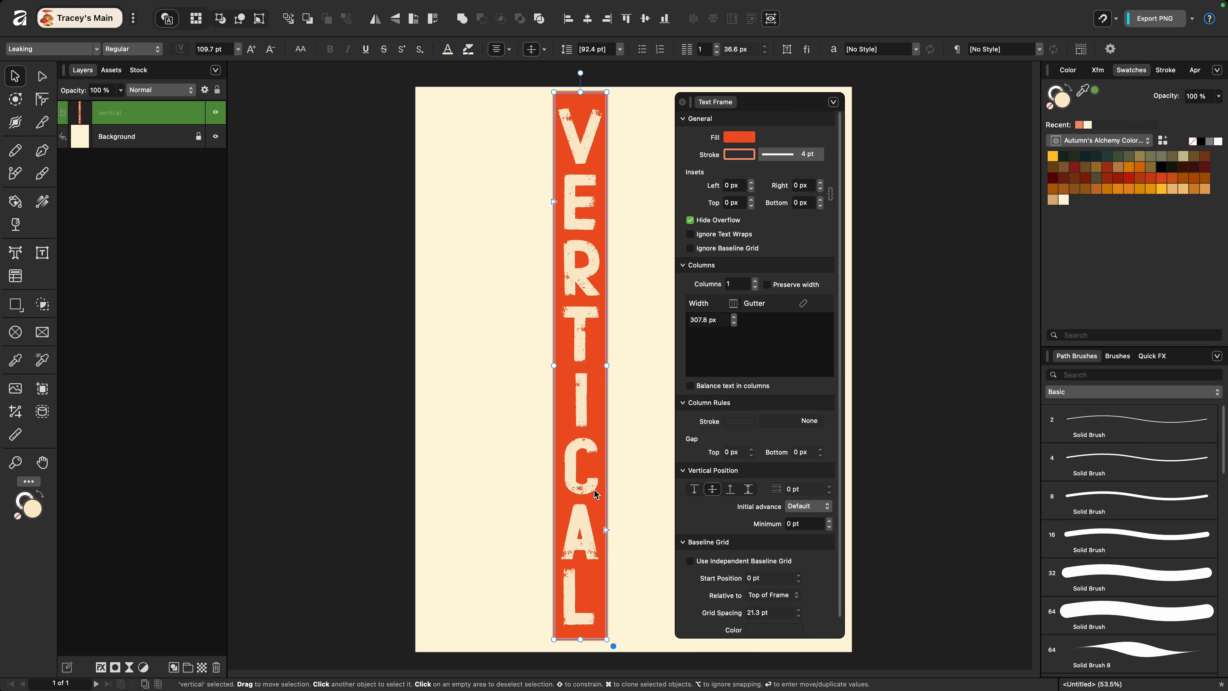
# Step: Move the text frame toward the page's left edge and widen it into two columns of about 312.6 px each
pyautogui.moveTo(580, 463); pyautogui.dragTo(484, 466)
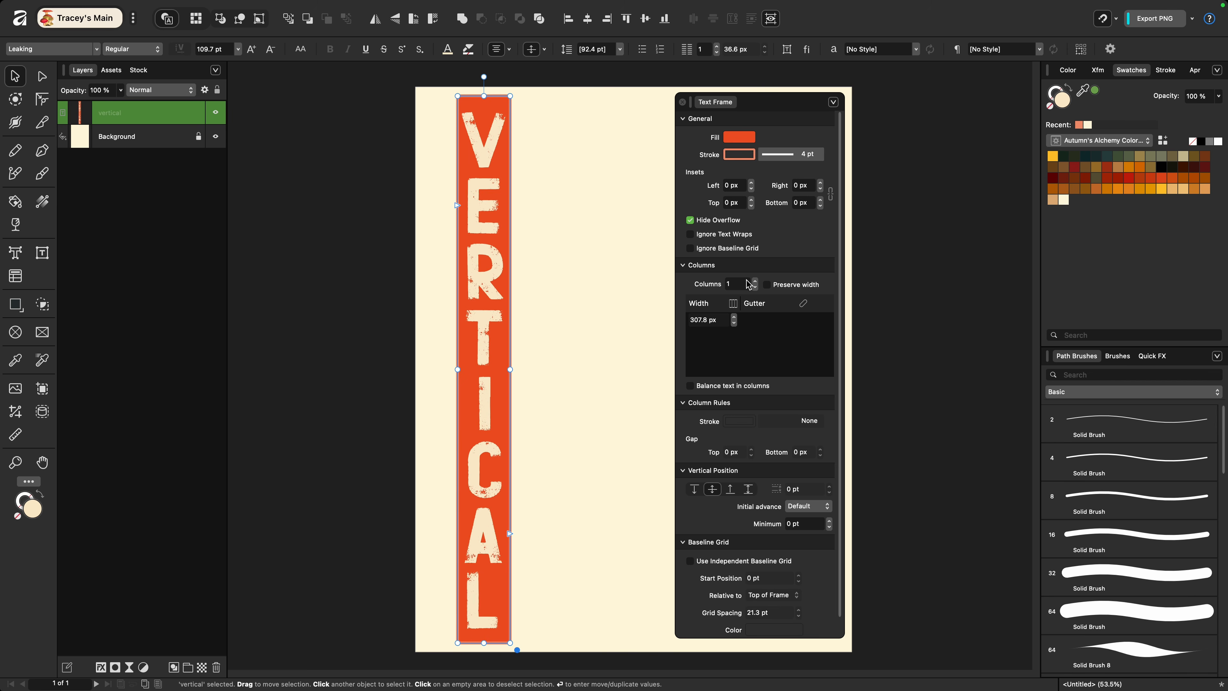
pyautogui.click(756, 282)
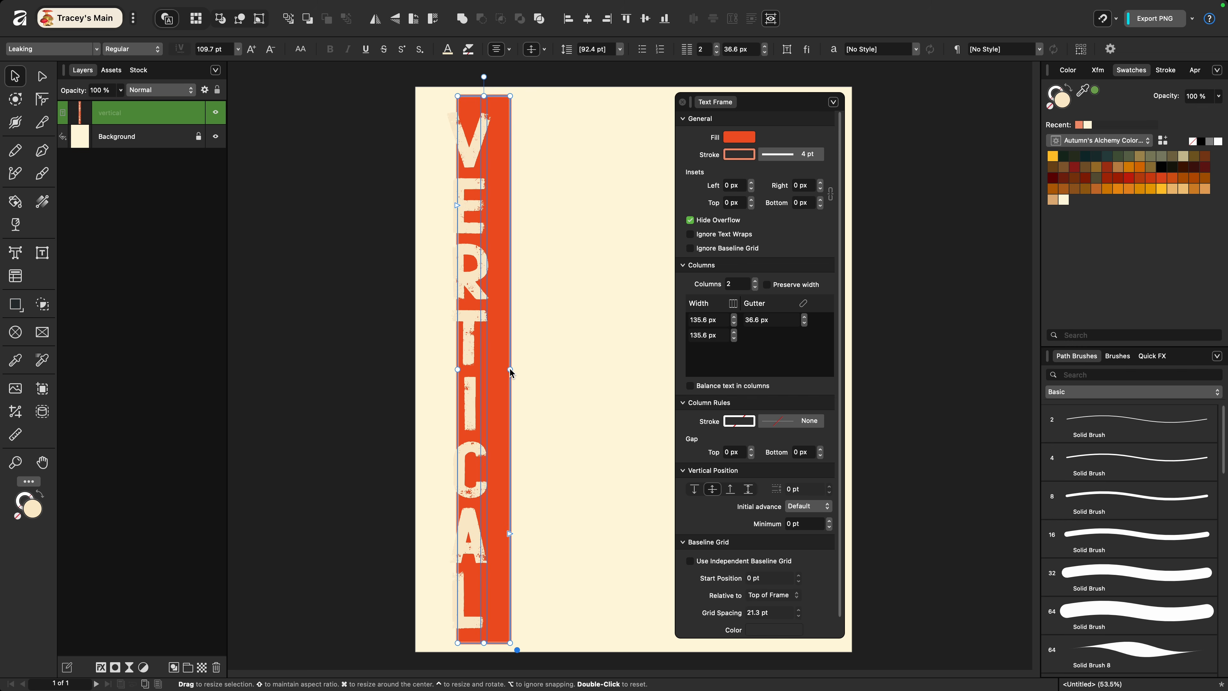
pyautogui.moveTo(510, 371); pyautogui.dragTo(571, 376)
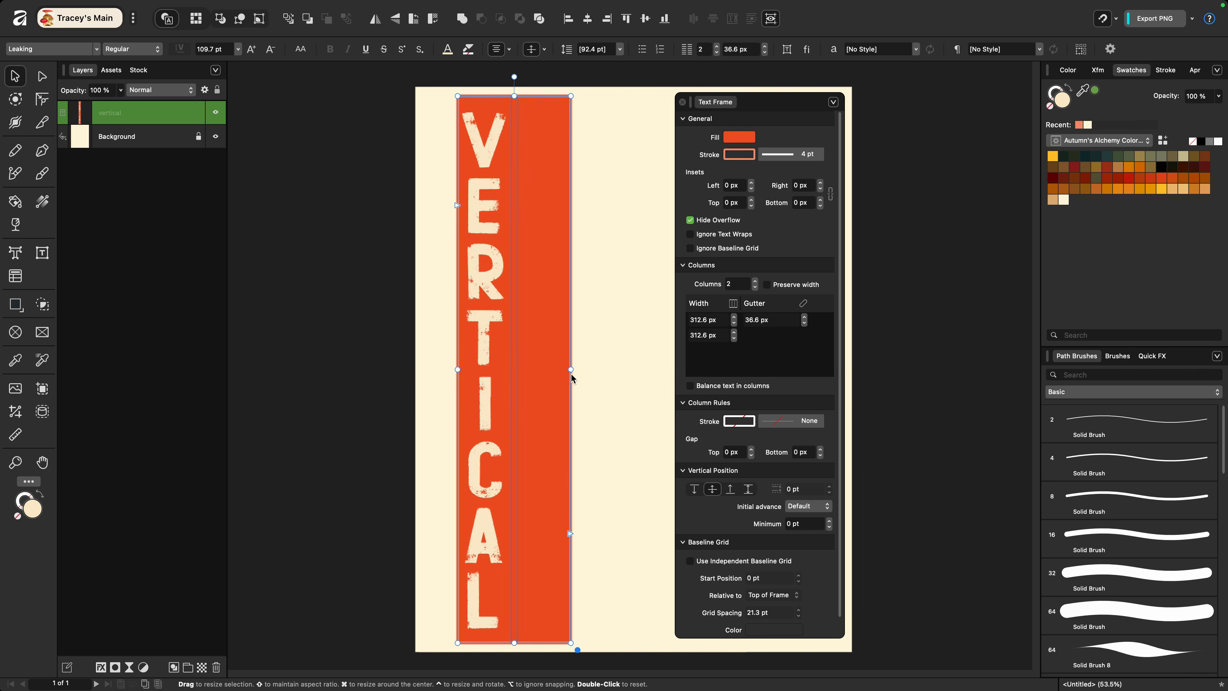
# Step: Add the word TEXT as stacked letters in the frame's second column, starting it on a new line after VERTICAL, and deselect the frame
pyautogui.press('t')
pyautogui.click(519, 628)
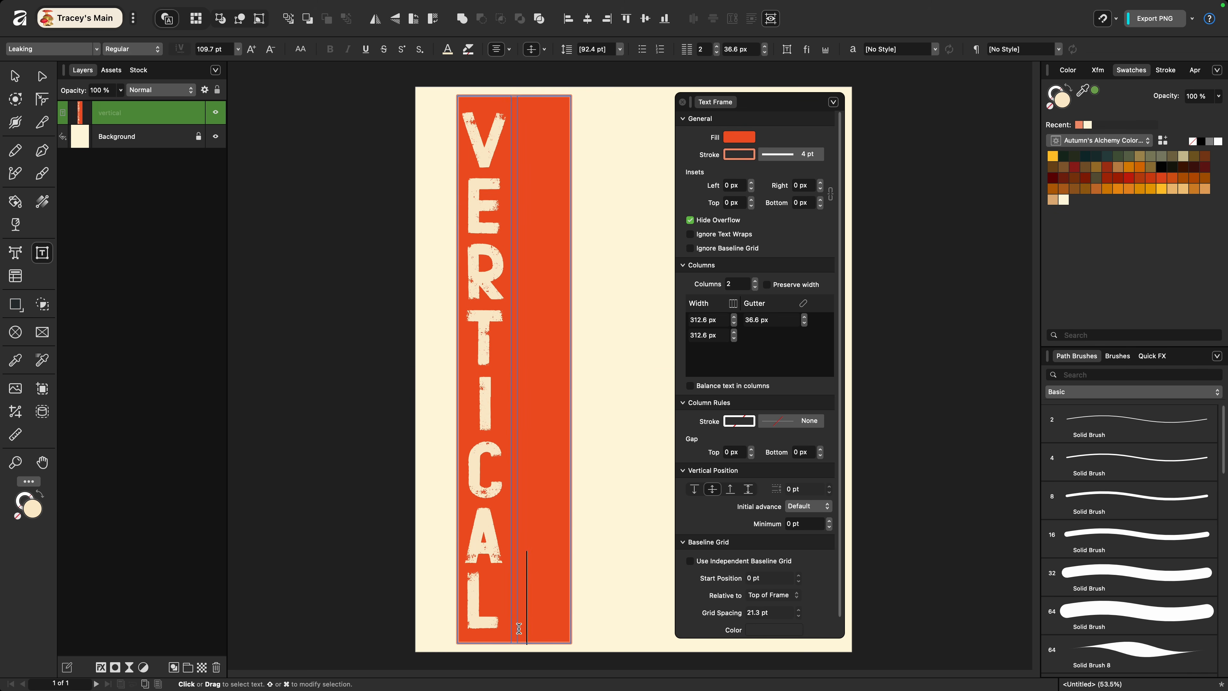
pyautogui.press('Return')
pyautogui.write('TEXT')
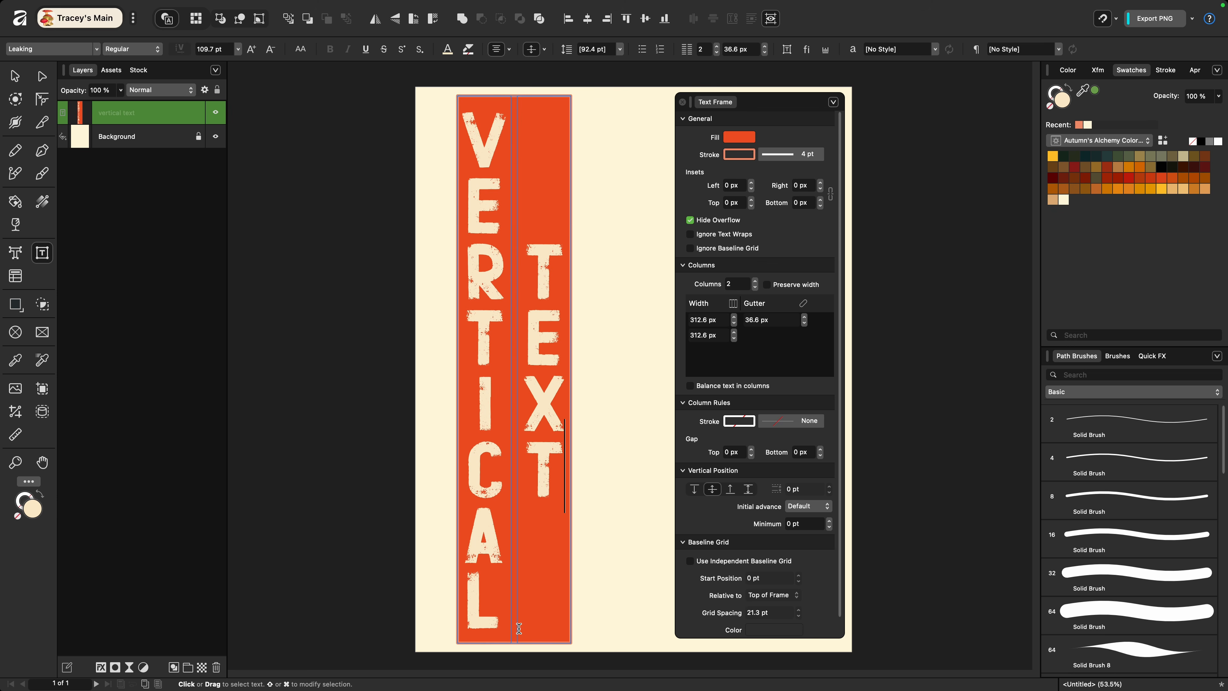
pyautogui.press('Escape')
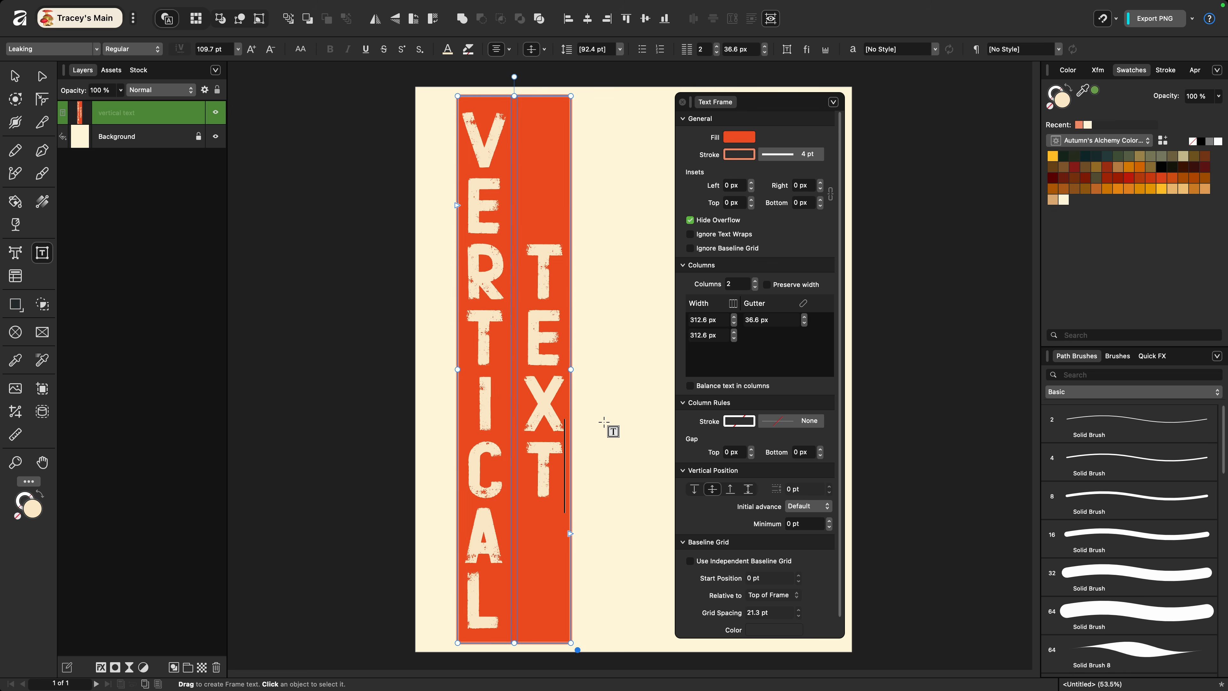
pyautogui.press('v')
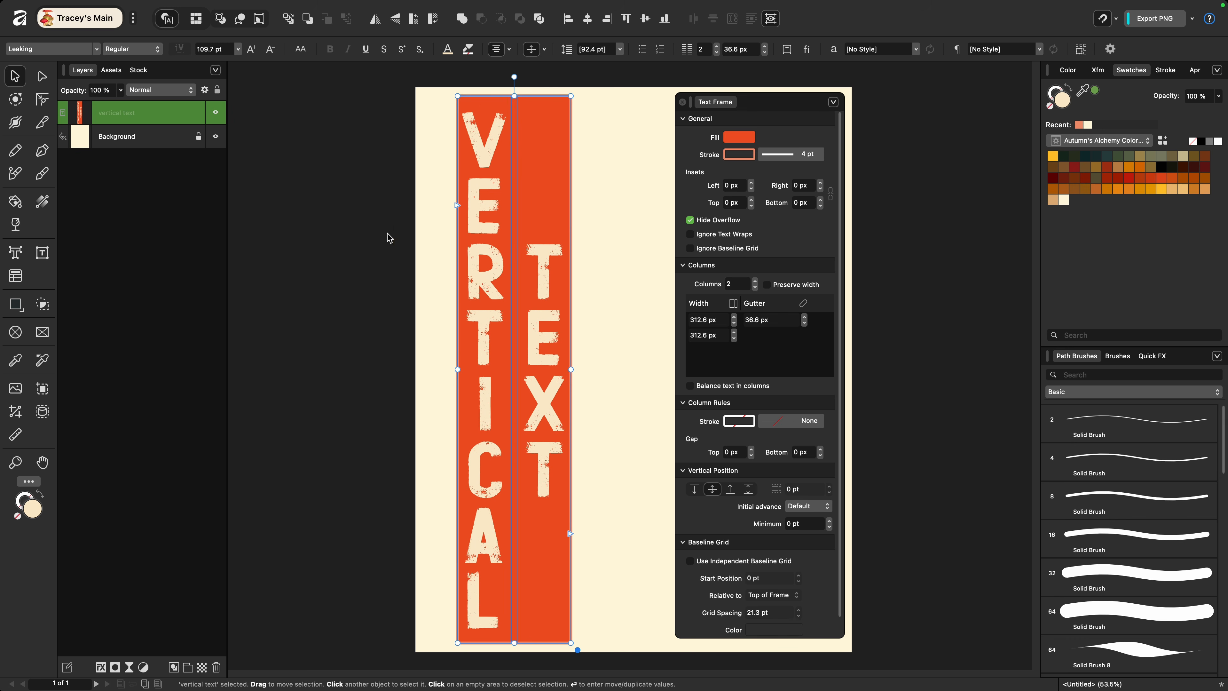
pyautogui.click(429, 268)
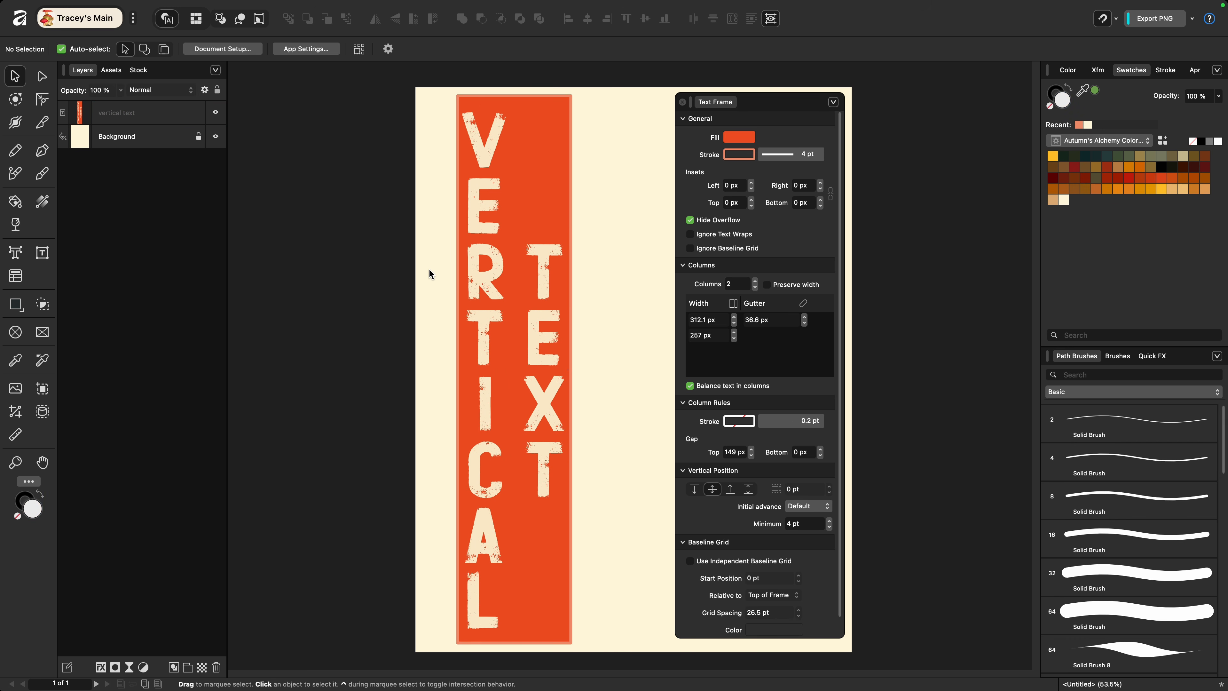